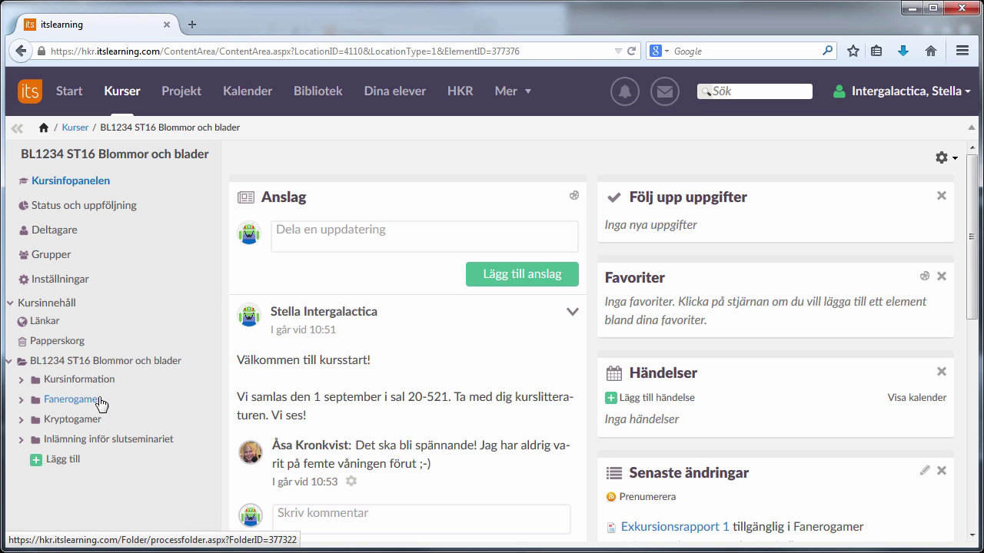
Add a new test to the Fanerogamer folder, titled "Fanerogamtenta" with the introduction "Lycka till!".
click(72, 399)
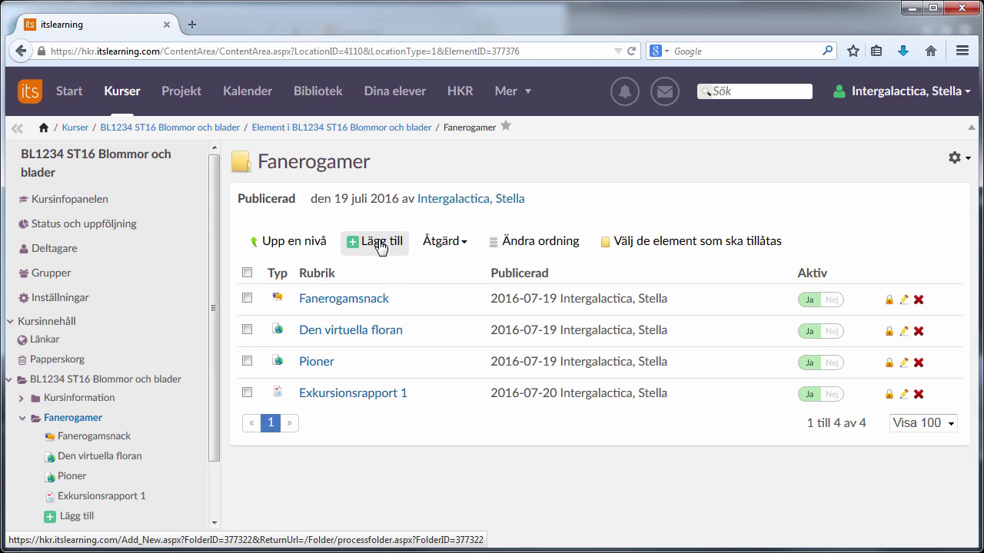
click(380, 244)
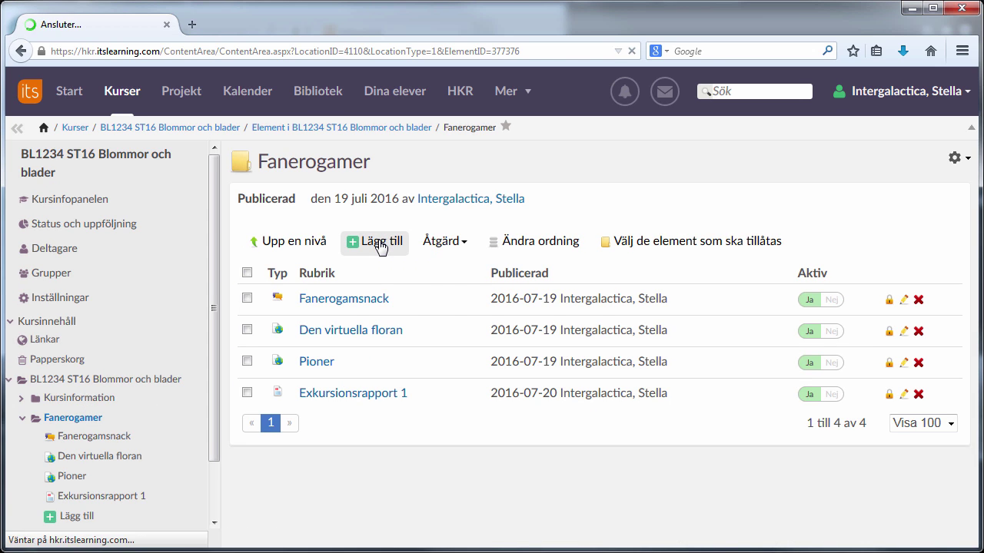
scroll(972, 226, down, 5)
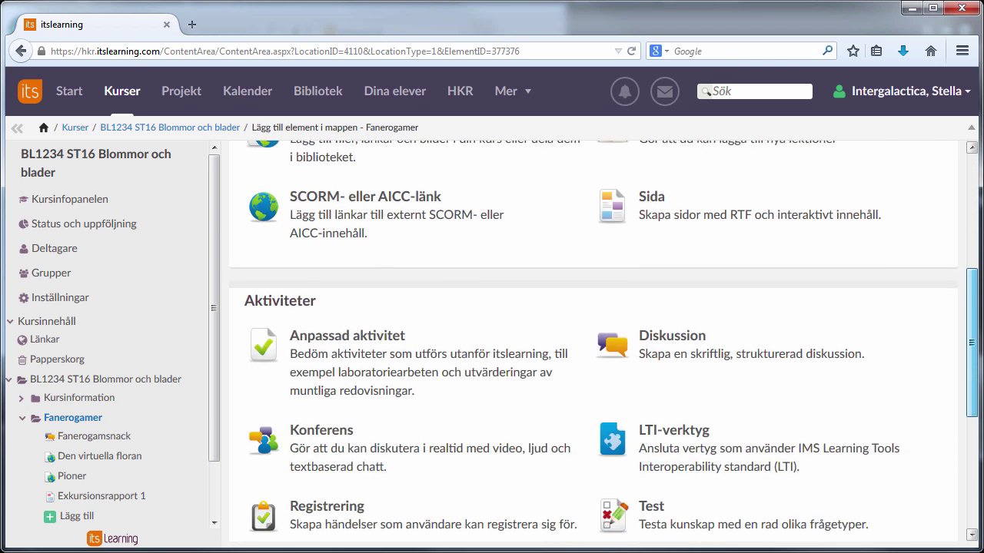
click(676, 365)
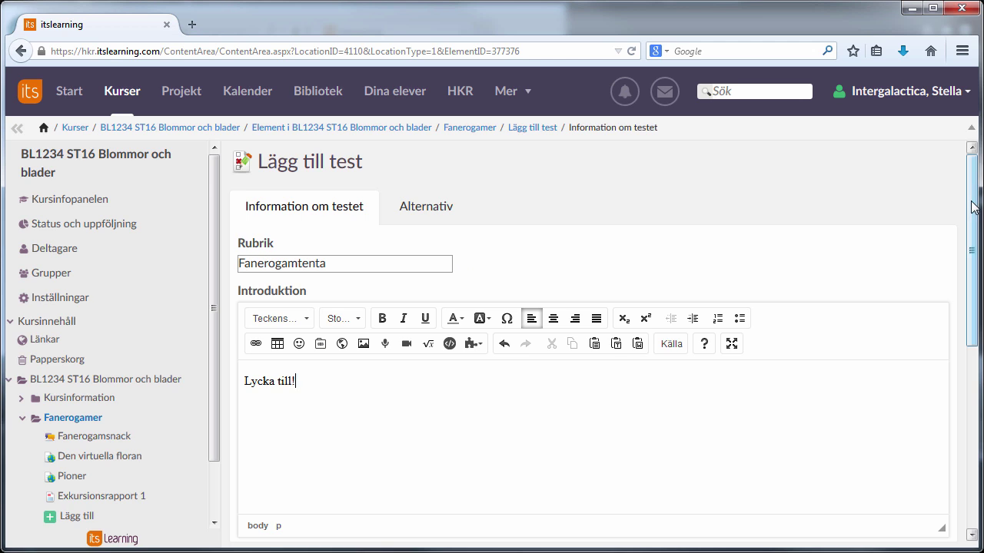
Set the test's time limit to the end of a specific day, 2016-09-18.
drag(972, 212, 974, 345)
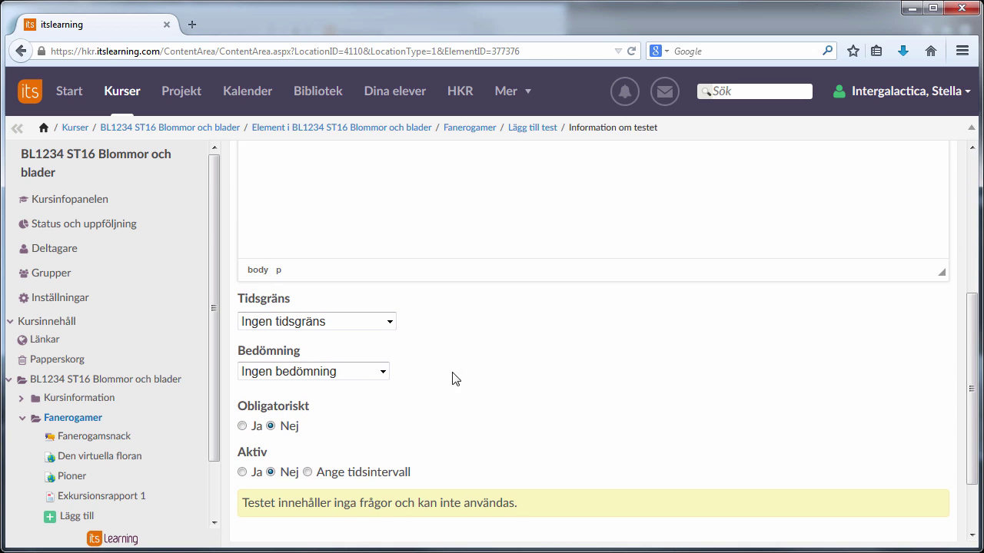
click(390, 322)
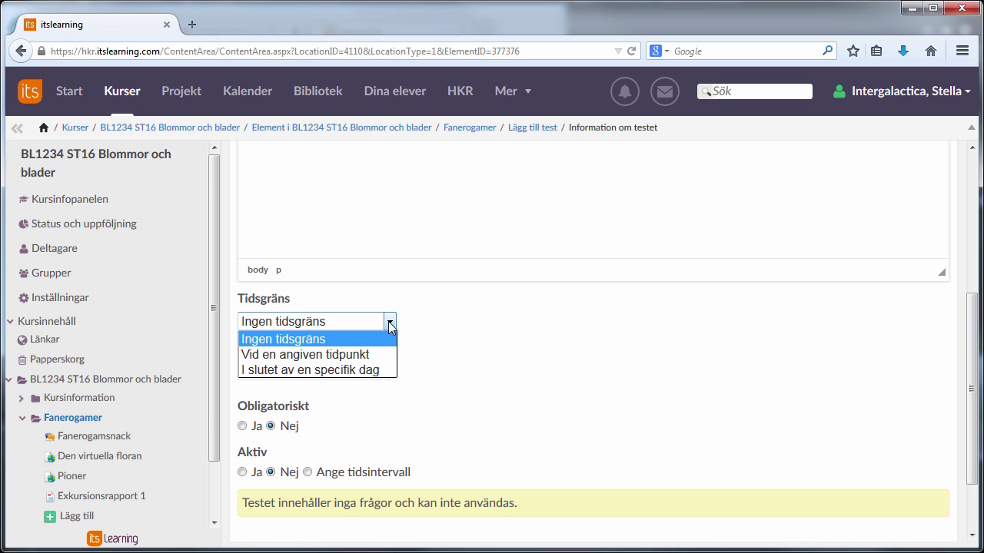
click(376, 371)
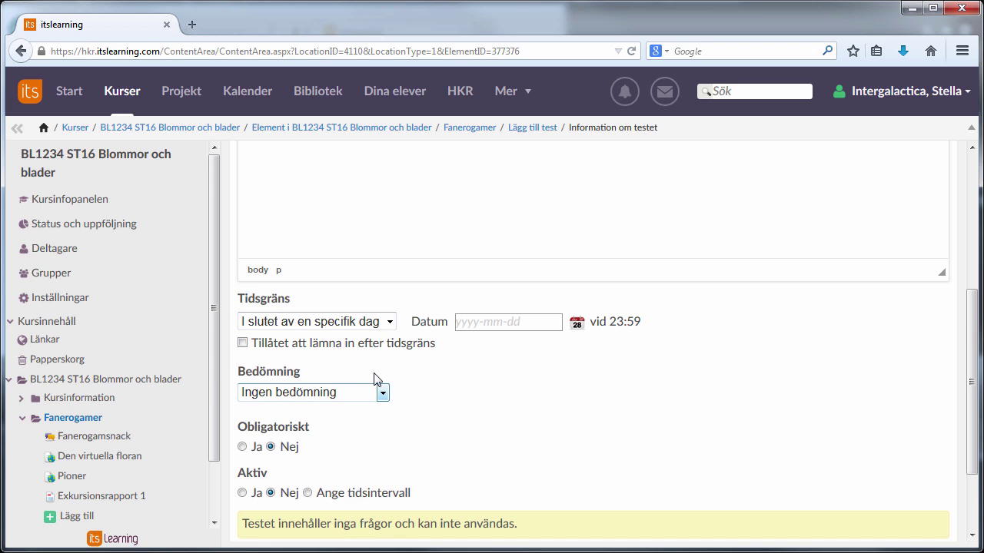
click(578, 327)
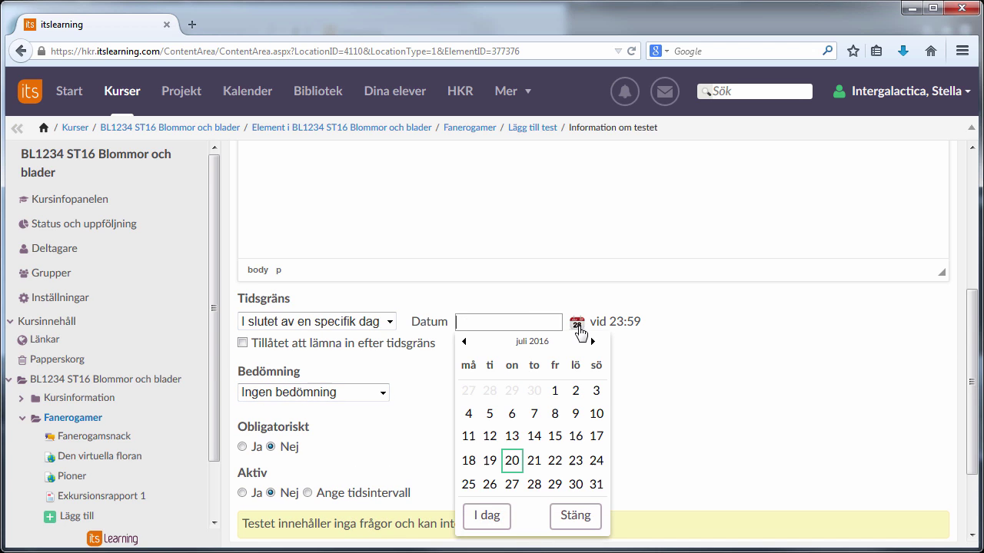
click(590, 341)
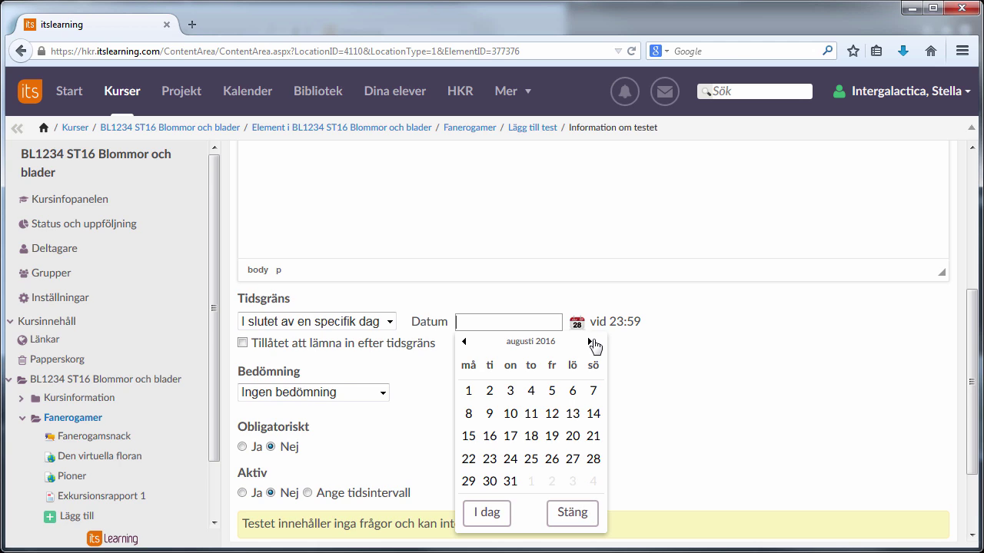
click(590, 341)
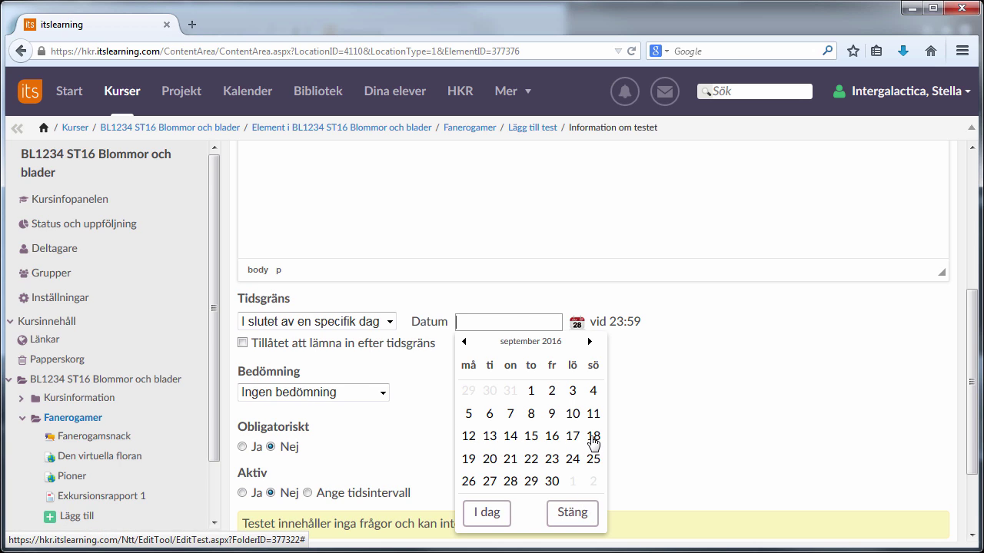
click(593, 436)
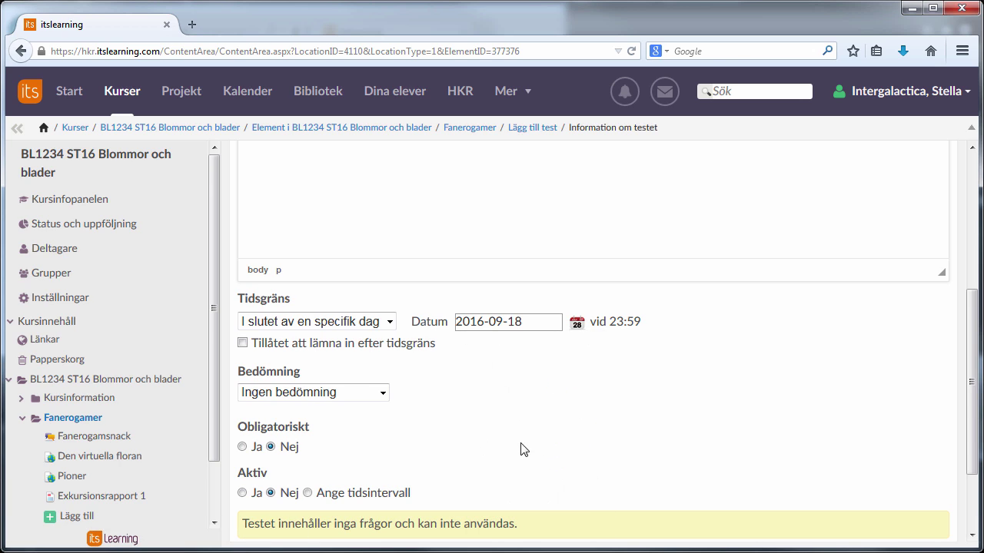
Set the test's grading scale to Godkänd / Inte godkänd and make the test mandatory.
click(383, 395)
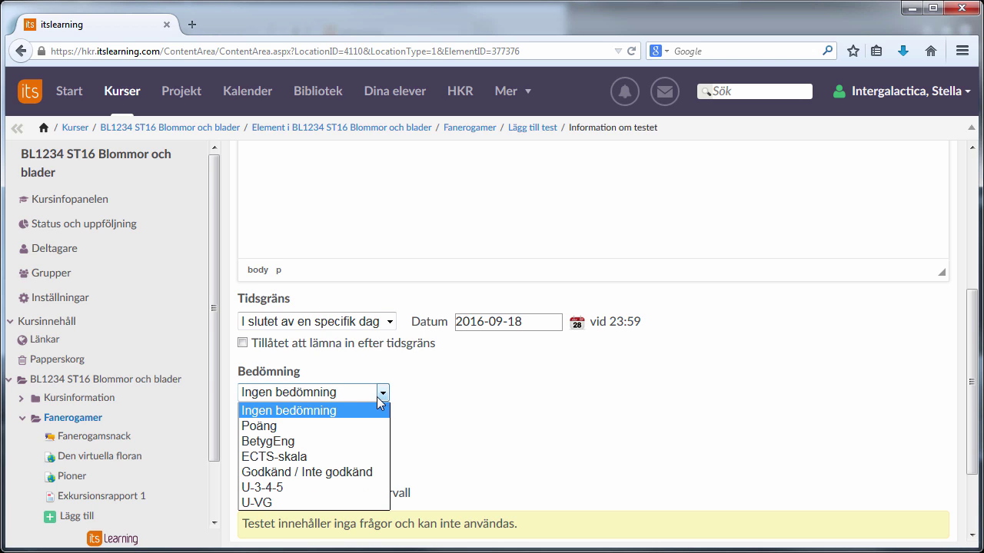
click(354, 472)
scroll(560, 333, down, 3)
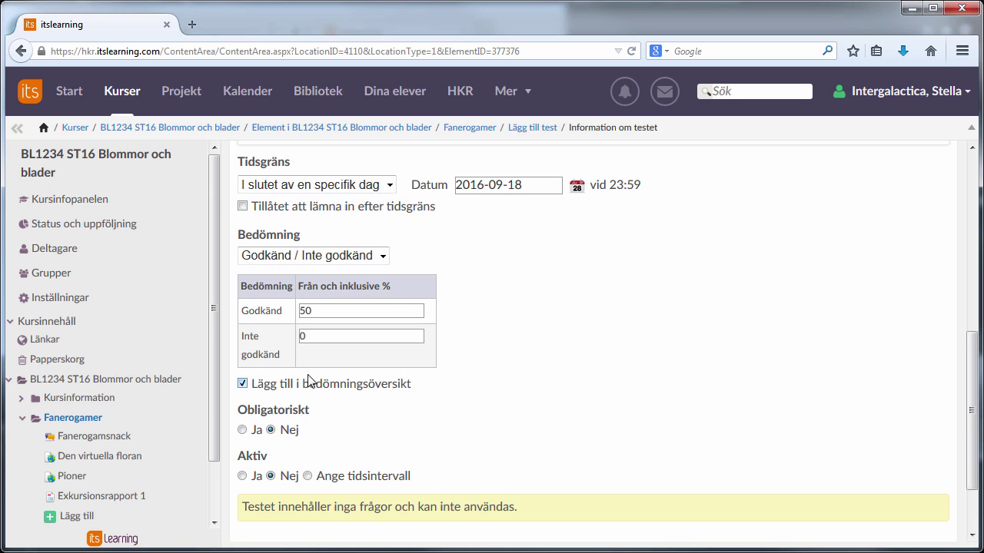
click(243, 431)
click(530, 191)
Give the test an active time interval that starts at a specified time on 2016-09-14.
click(308, 478)
drag(968, 422, 979, 480)
click(382, 345)
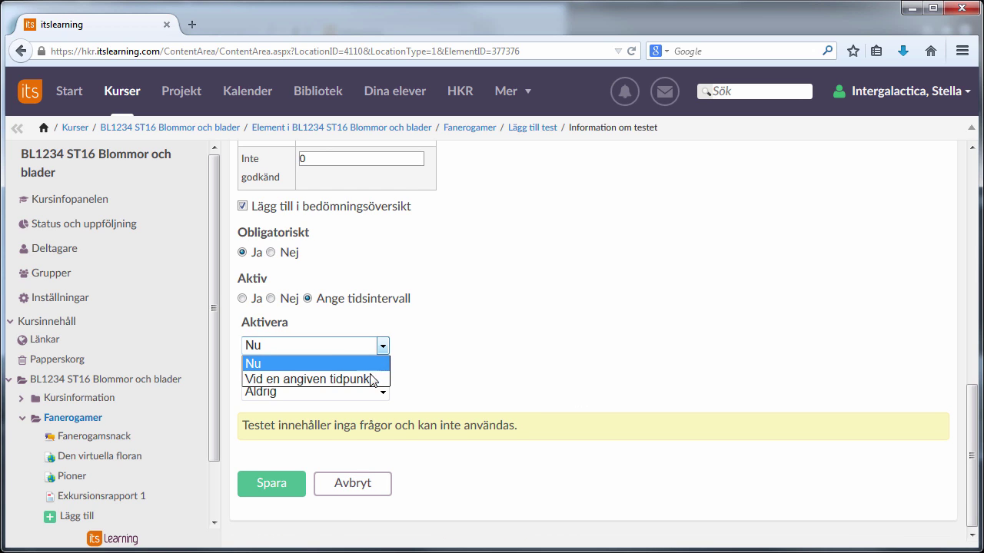
click(371, 380)
click(570, 347)
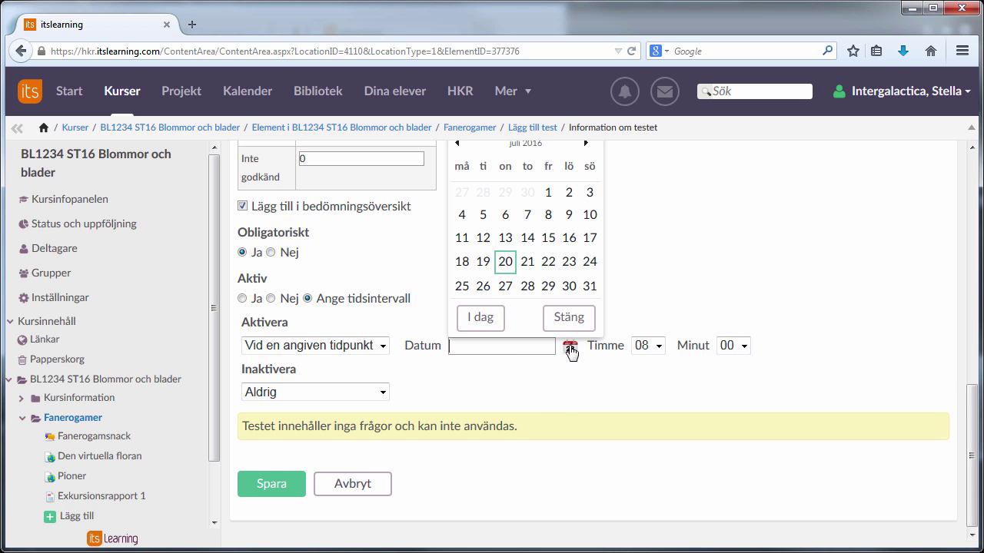
click(586, 145)
click(586, 145)
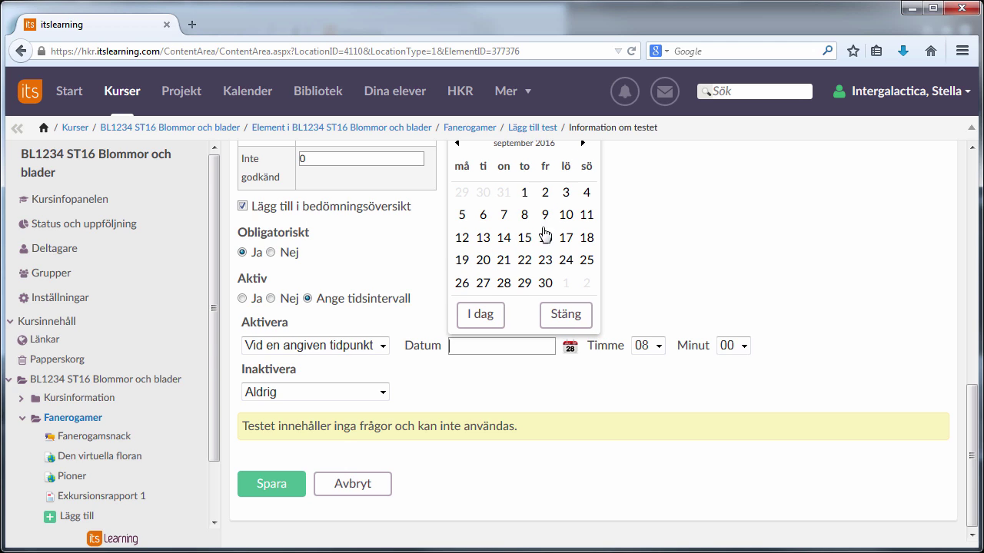
click(508, 239)
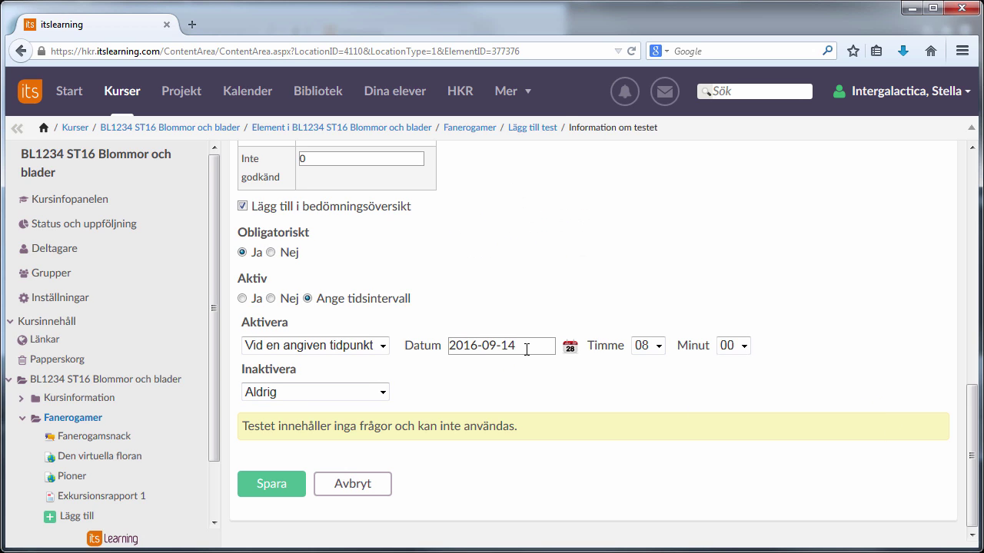
Limit the maximum time for each attempt to 15 minutes in the test's options and save the test.
drag(972, 492, 969, 369)
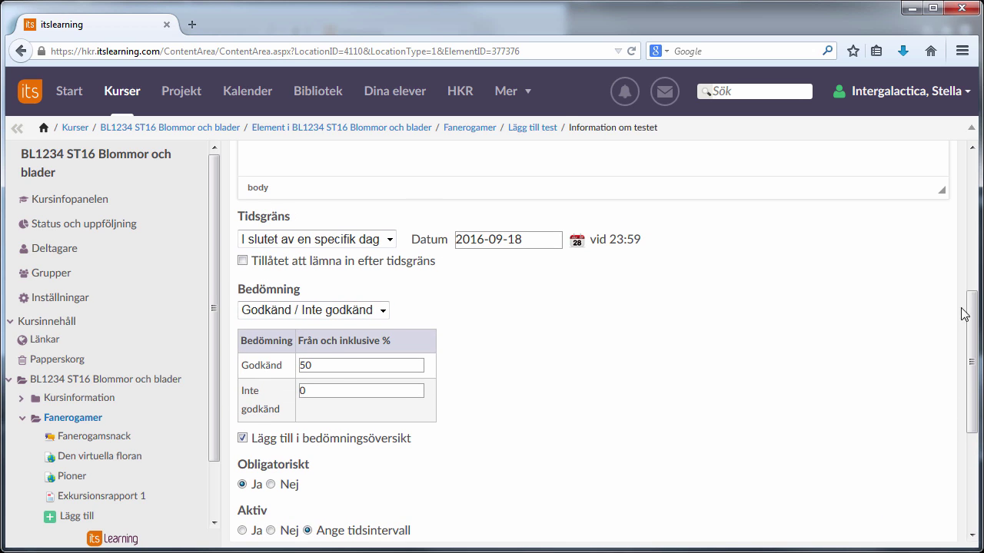
scroll(978, 323, down, 5)
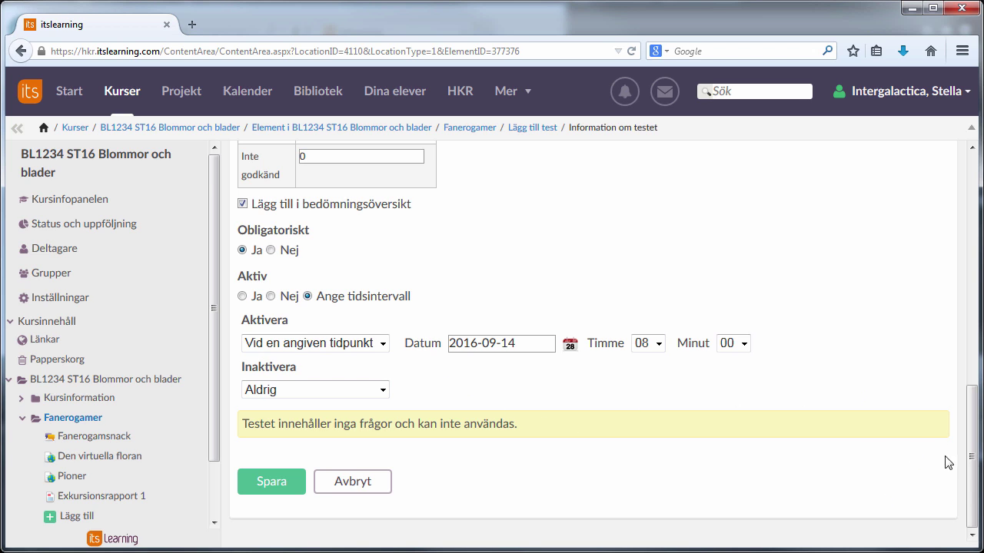
drag(971, 508, 949, 265)
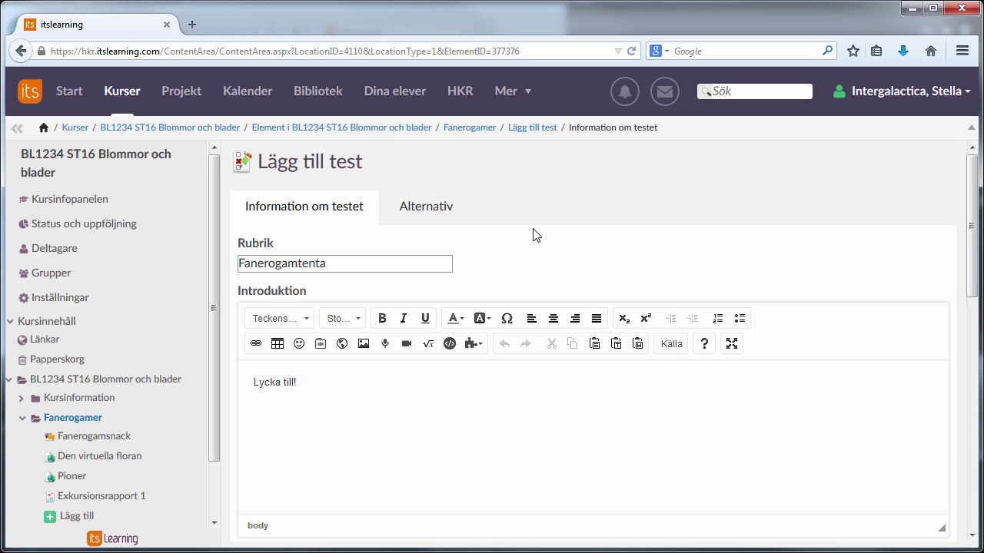
click(450, 214)
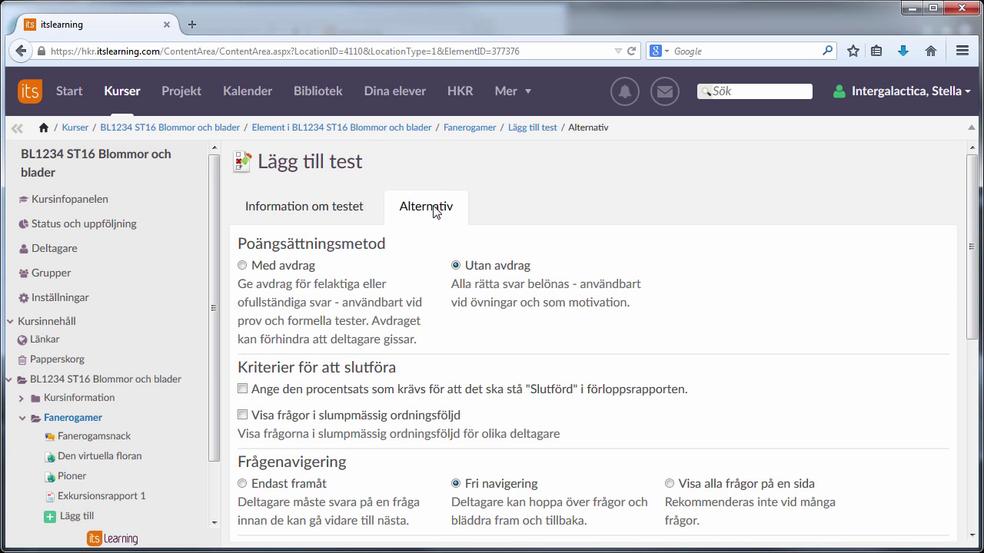
drag(971, 238, 981, 401)
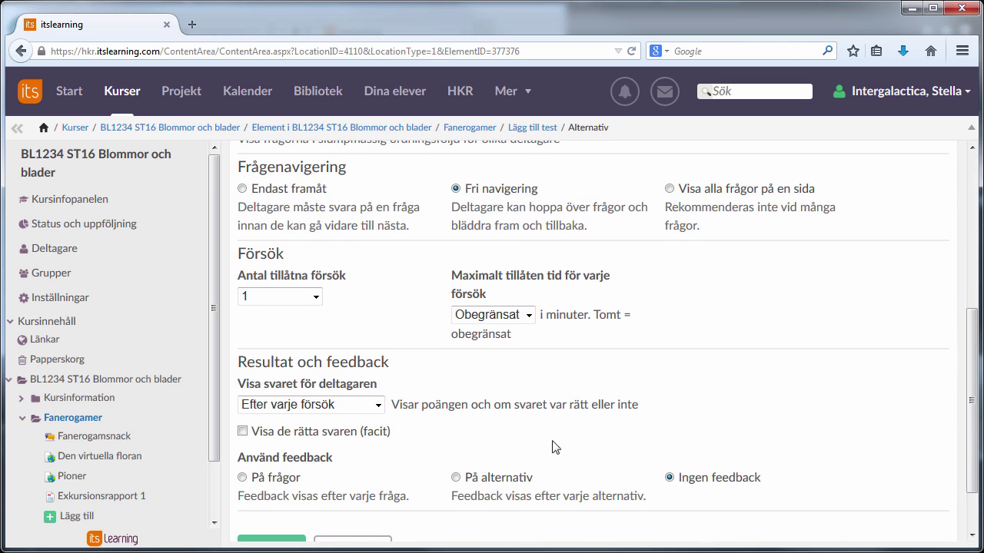
click(529, 316)
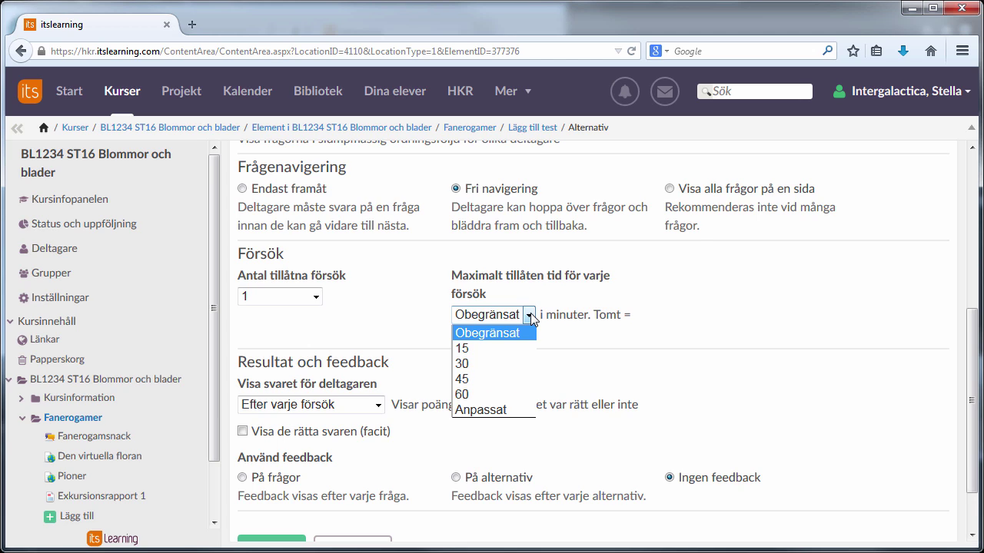
click(482, 351)
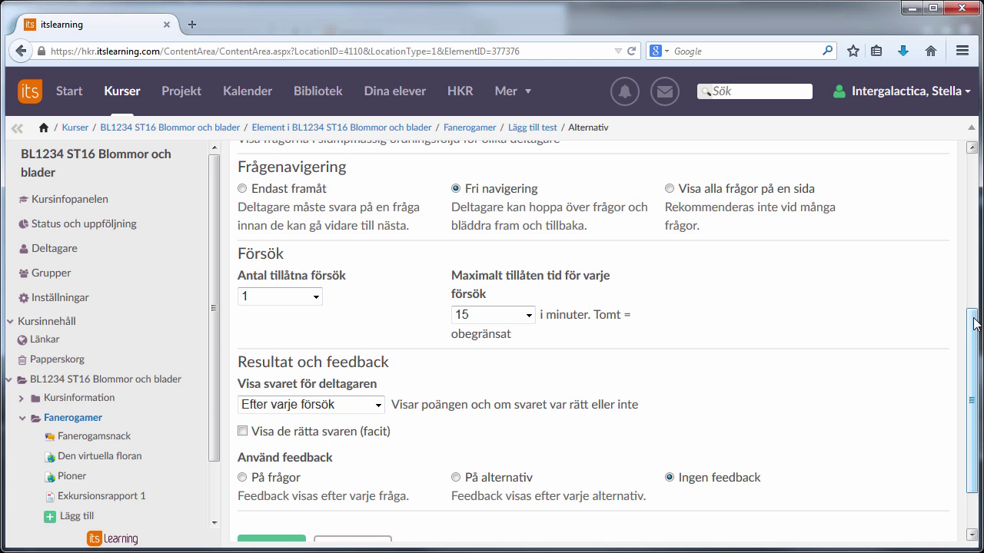
drag(973, 324, 973, 359)
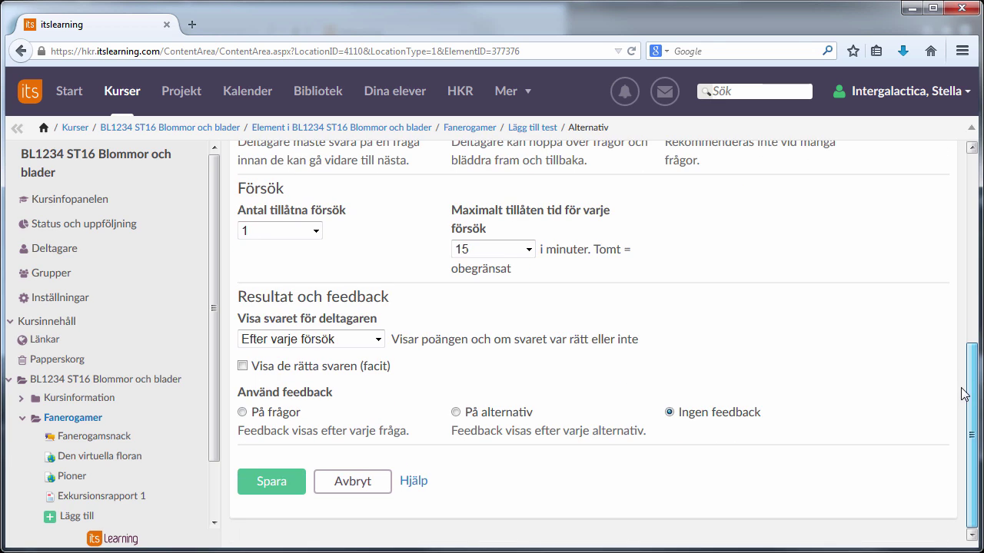
click(273, 483)
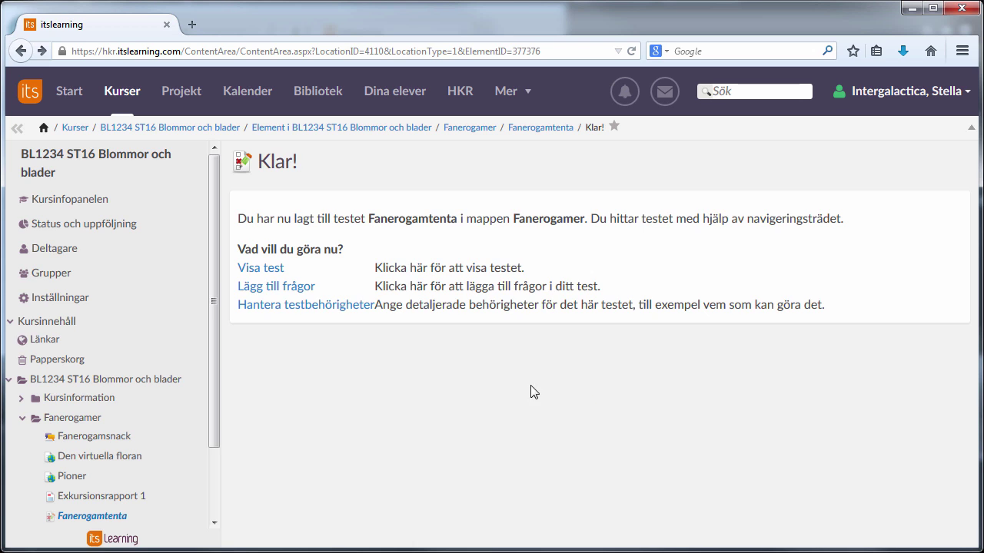
Add a multiple-choice question (Flervalsfråga) to the test, asking "Vad är detta för växt?" with a picture of the plant.
click(300, 292)
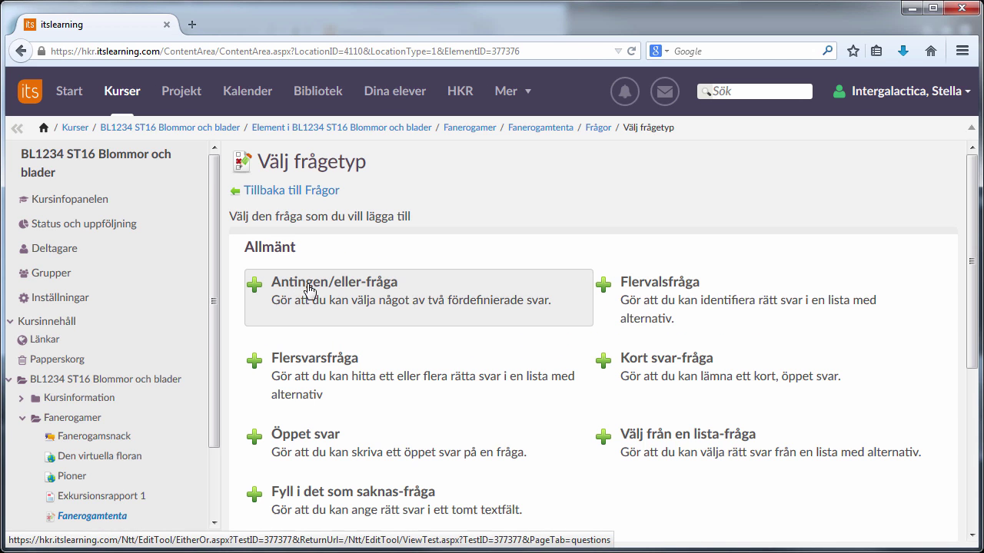
drag(974, 217, 940, 210)
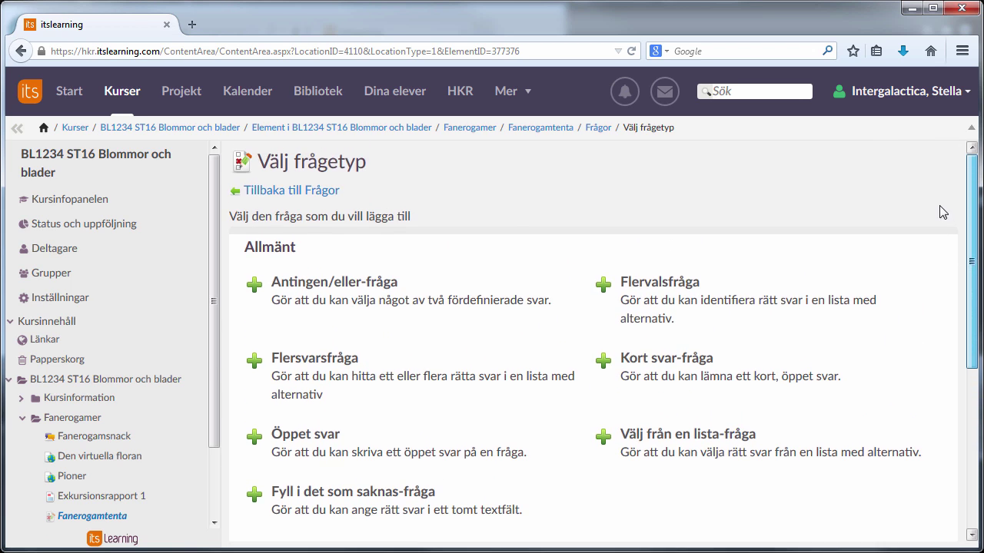
click(648, 307)
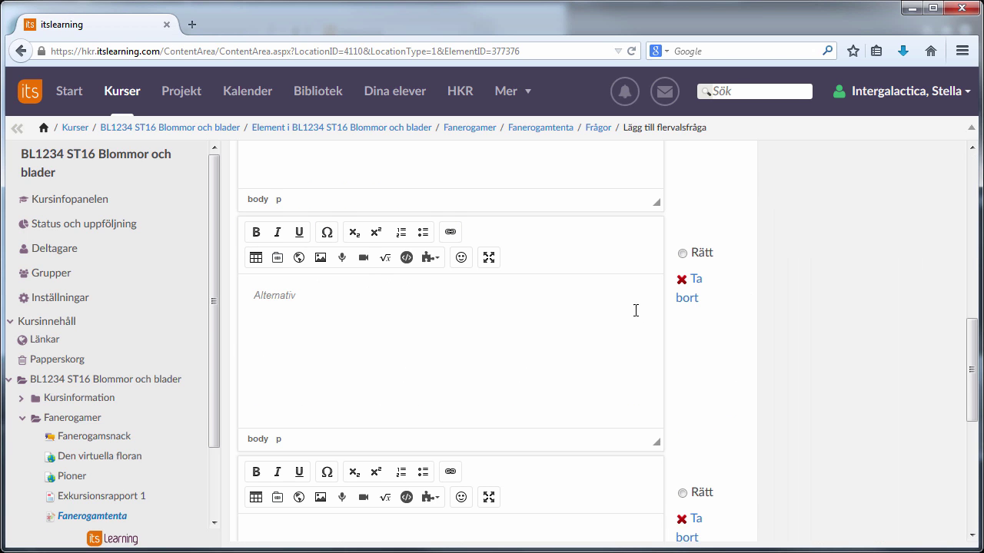
Look over the question's picture and the fields for its answer alternatives.
drag(971, 376, 969, 206)
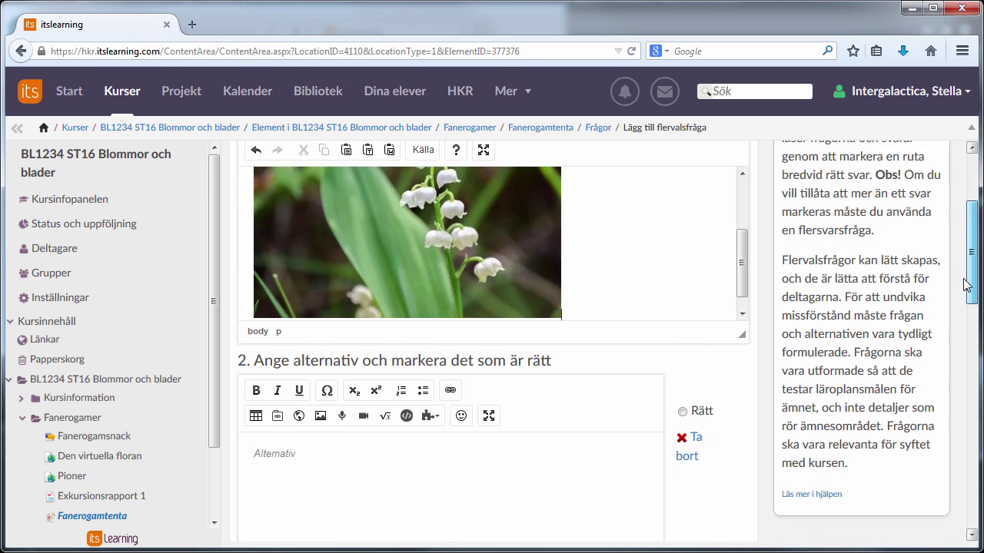
scroll(966, 292, down, 2)
drag(966, 292, 979, 455)
scroll(492, 338, up, 6)
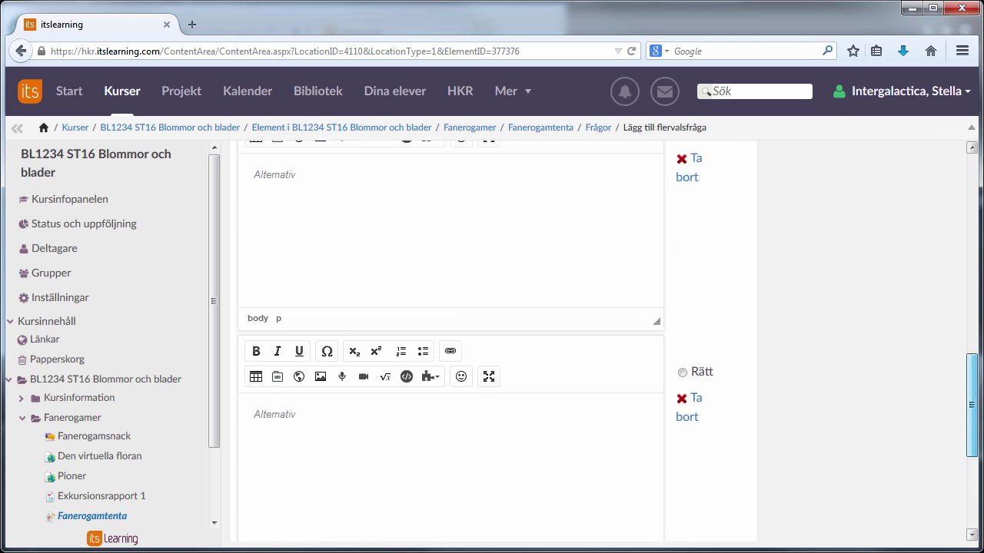
scroll(492, 338, up, 1)
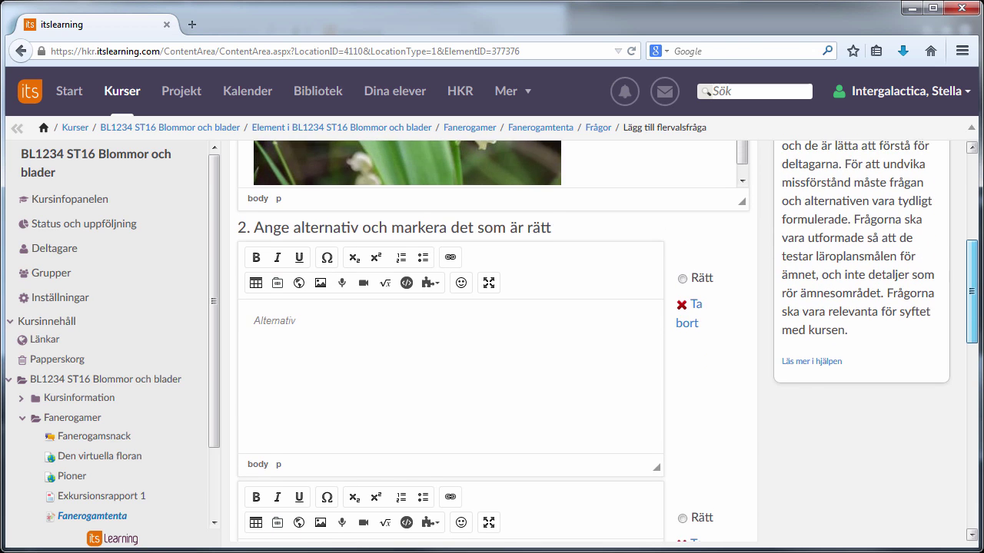
scroll(601, 399, down, 1)
scroll(601, 400, up, 1)
scroll(602, 399, down, 1)
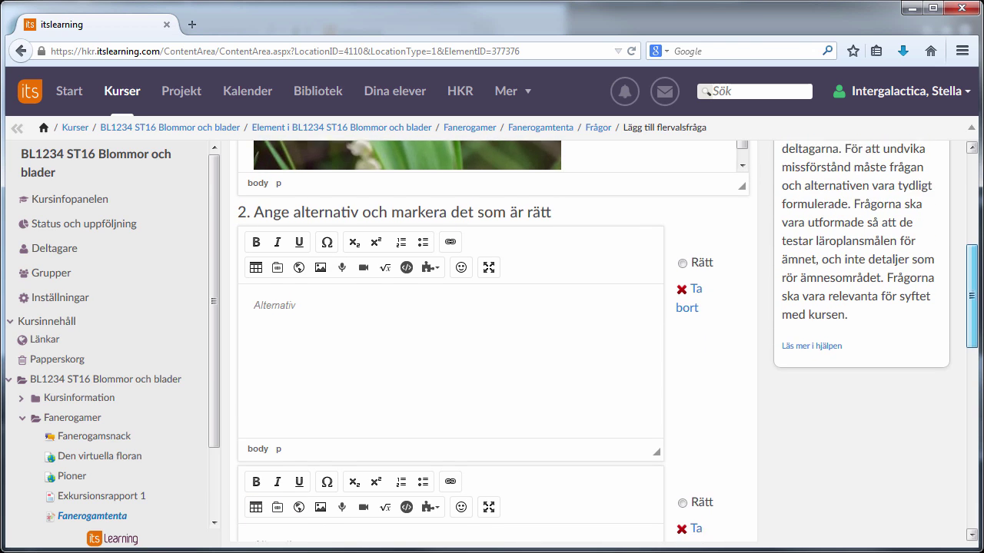
Save the question with Ramslök as its last alternative, and add and save a second question of the same type.
scroll(595, 404, down, 10)
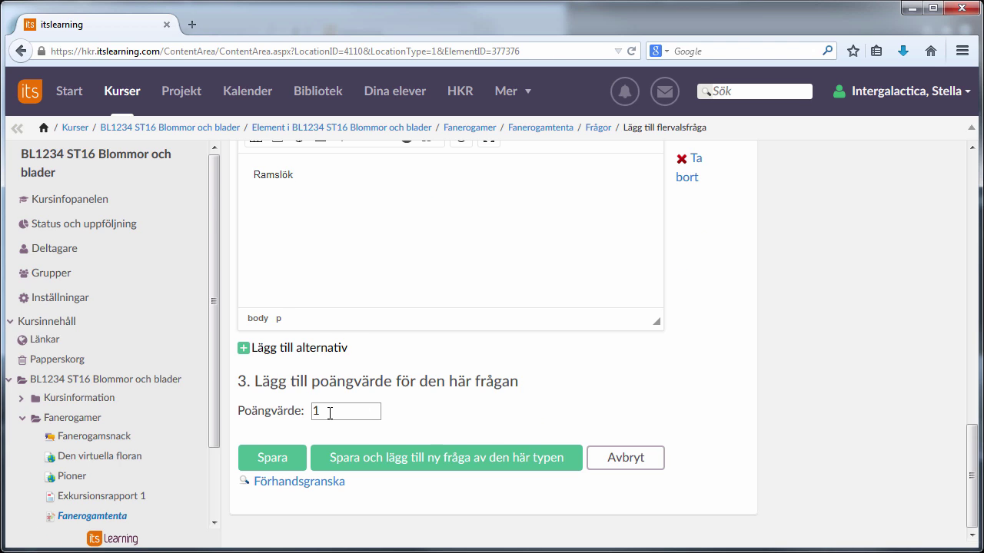
click(427, 461)
click(270, 459)
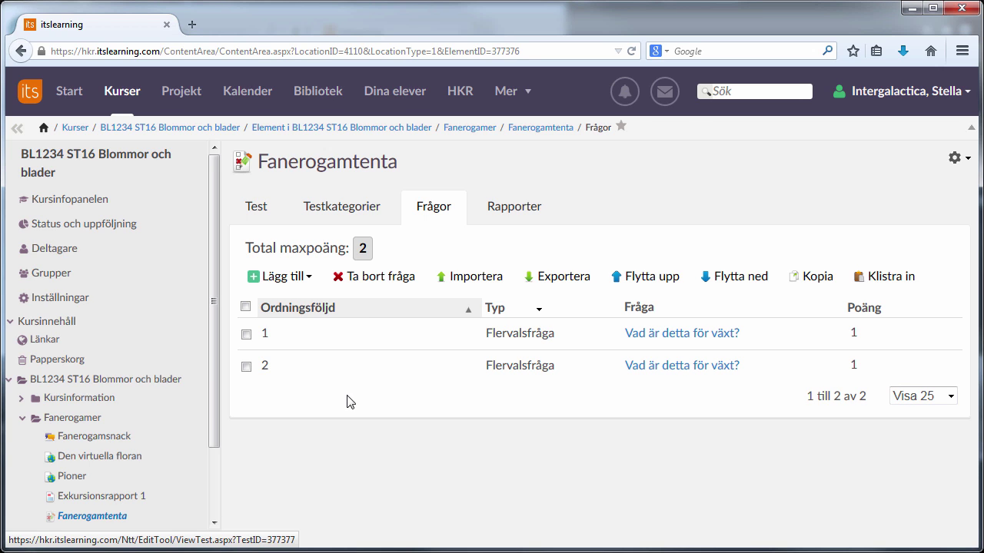
Add and save an open-answer question (Öppet svar) asking "Vad är utmärkande för en fanerogam?" with a score value of 5.
click(307, 278)
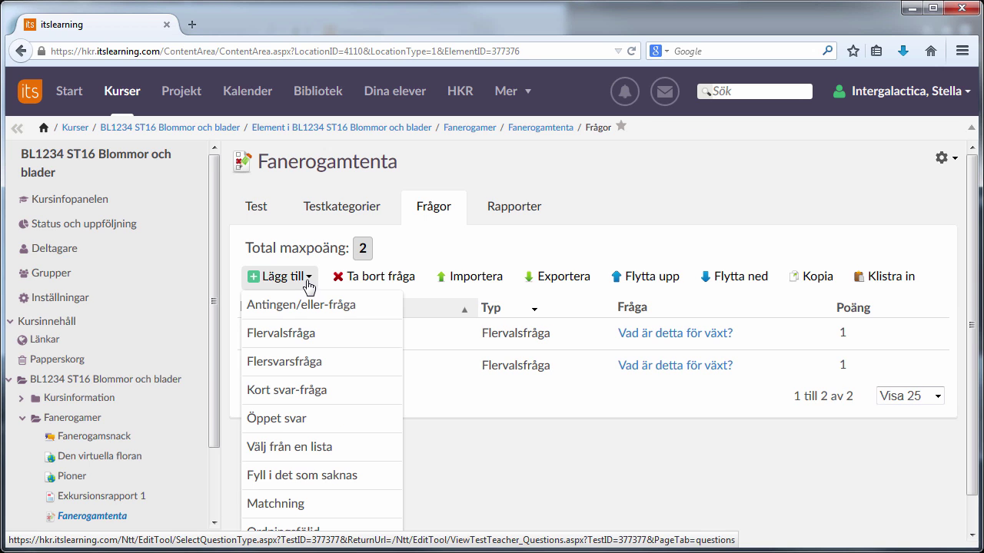
click(302, 420)
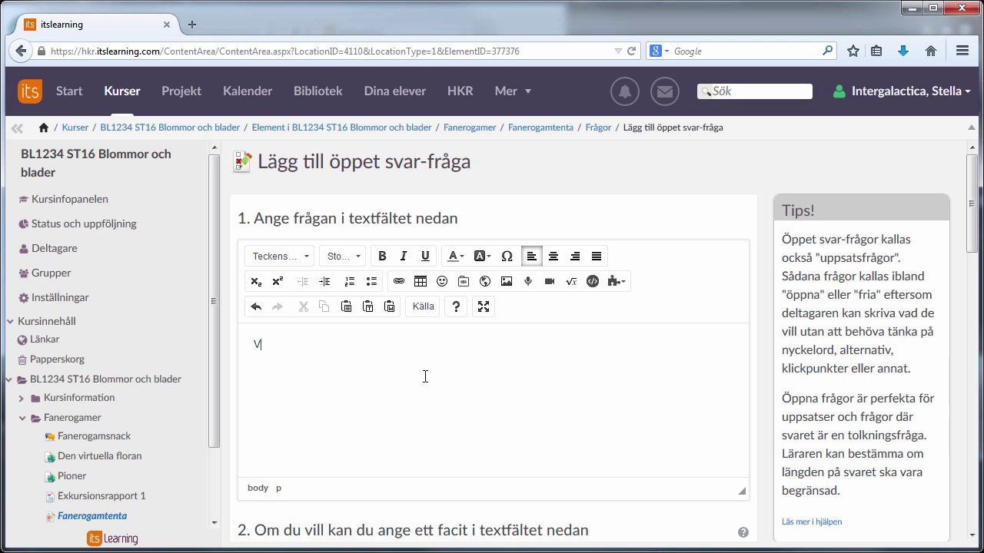
text(Vad är utmärkande för en fanerogam?)
drag(977, 191, 980, 328)
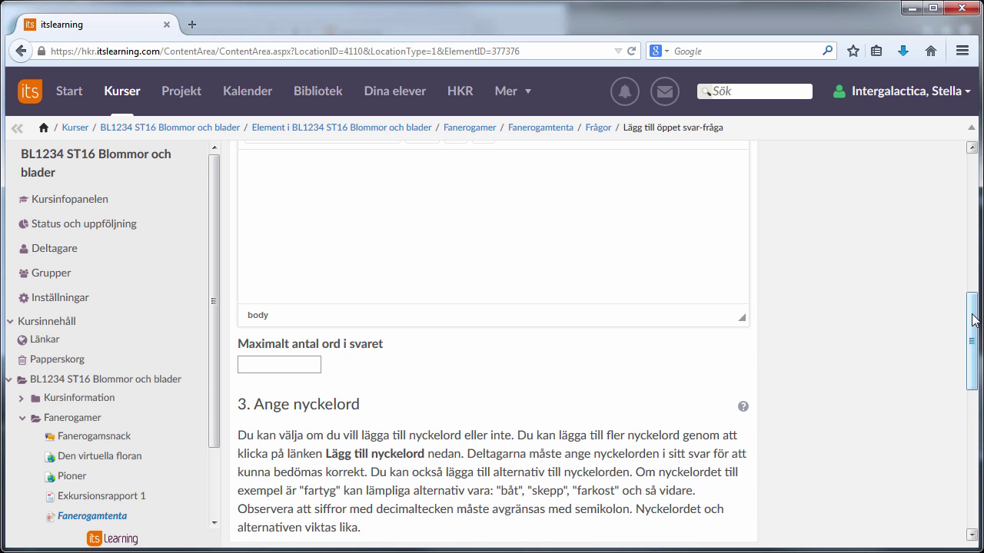
drag(973, 322, 973, 455)
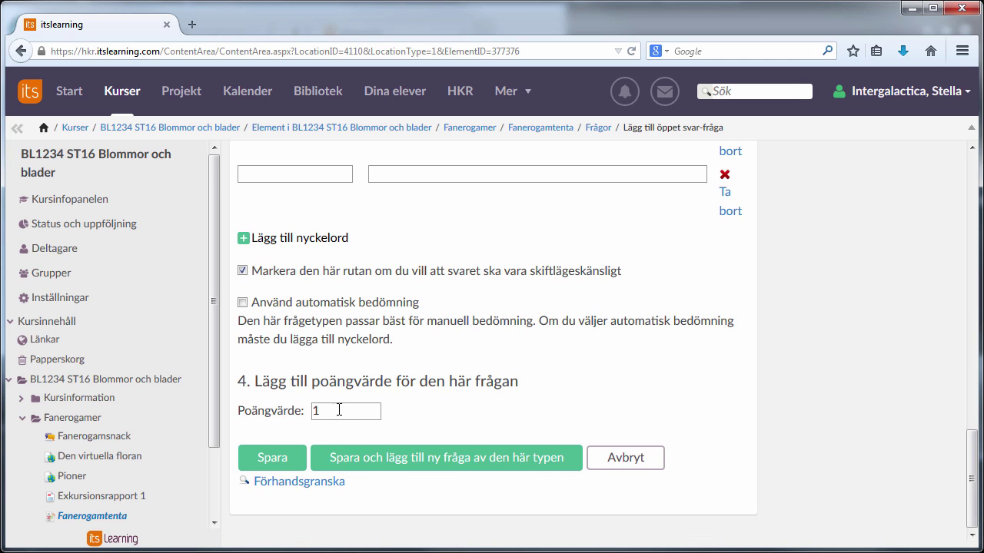
drag(325, 411, 302, 414)
text(5)
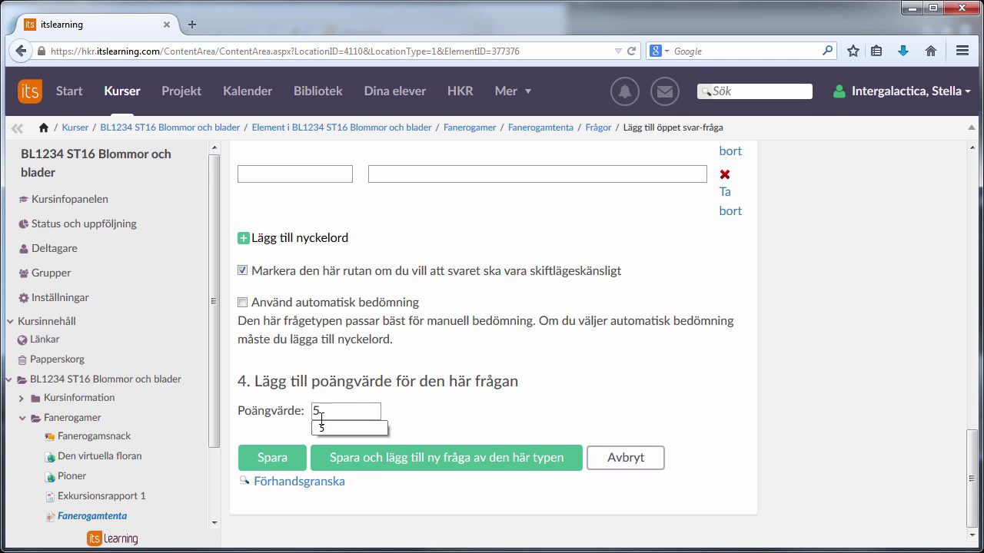
click(272, 458)
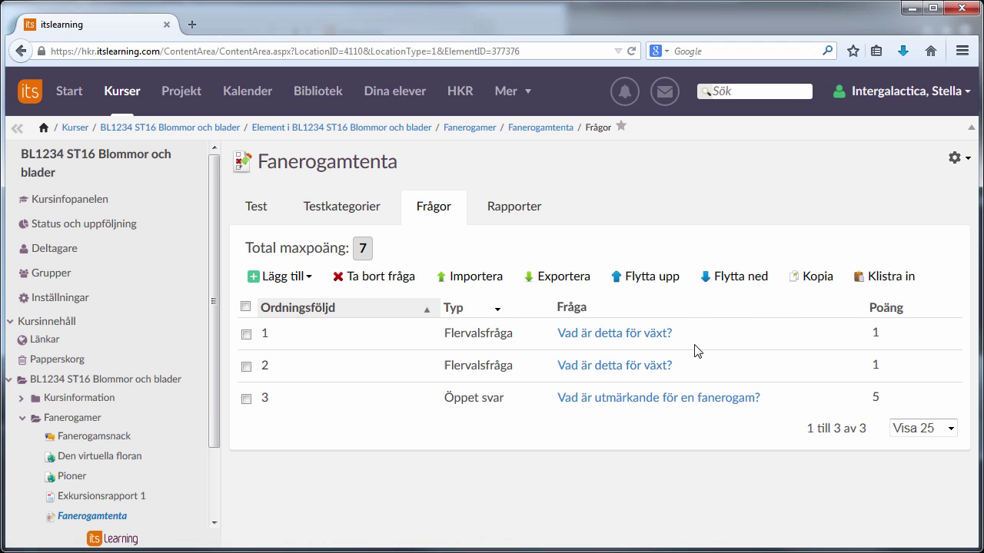
Start a timed trial attempt of Fanerogamtenta from the test's information page.
click(257, 208)
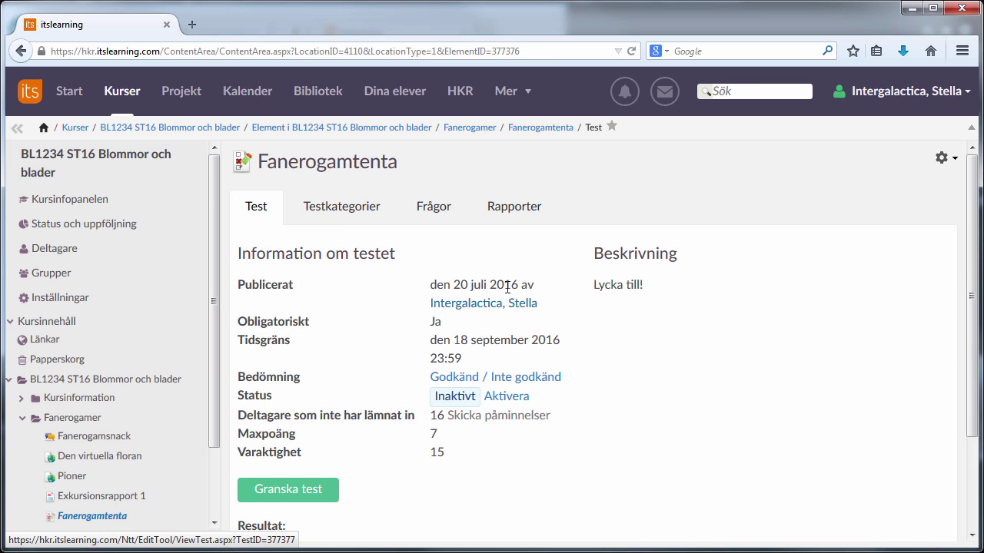
scroll(974, 254, down, 2)
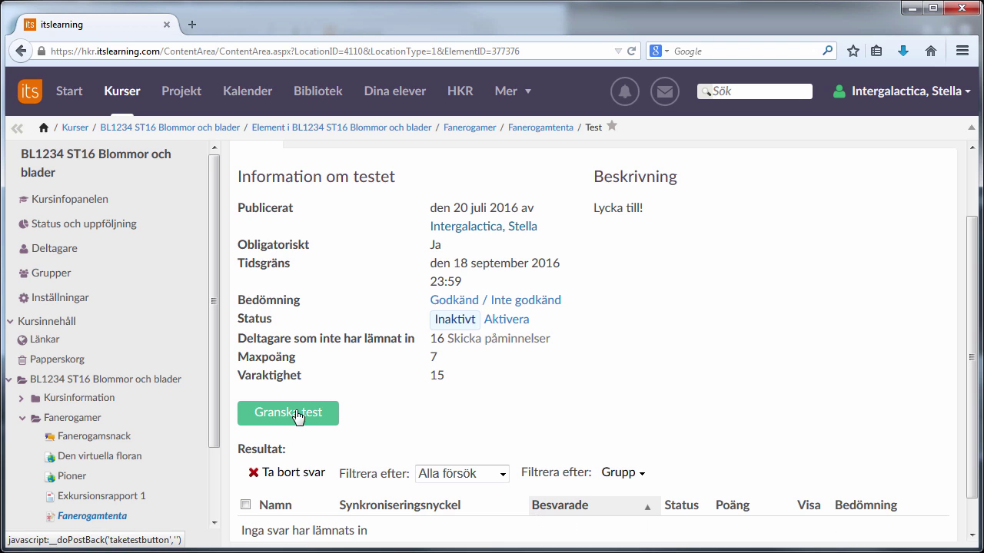
click(294, 417)
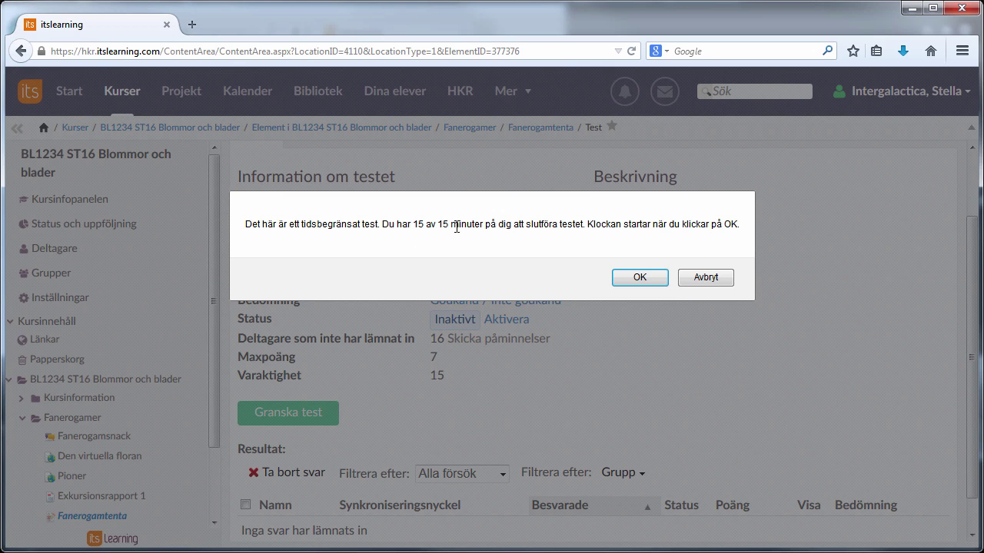
click(640, 278)
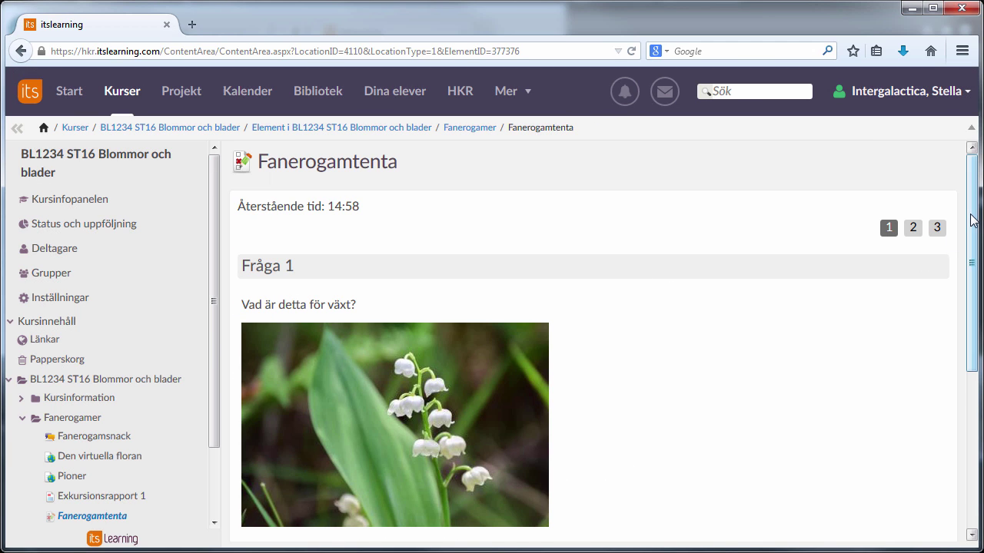
Answer question 1 with Liljekonvalj and question 2 with Prästkrage, and continue to question 3.
drag(974, 221, 975, 324)
click(246, 478)
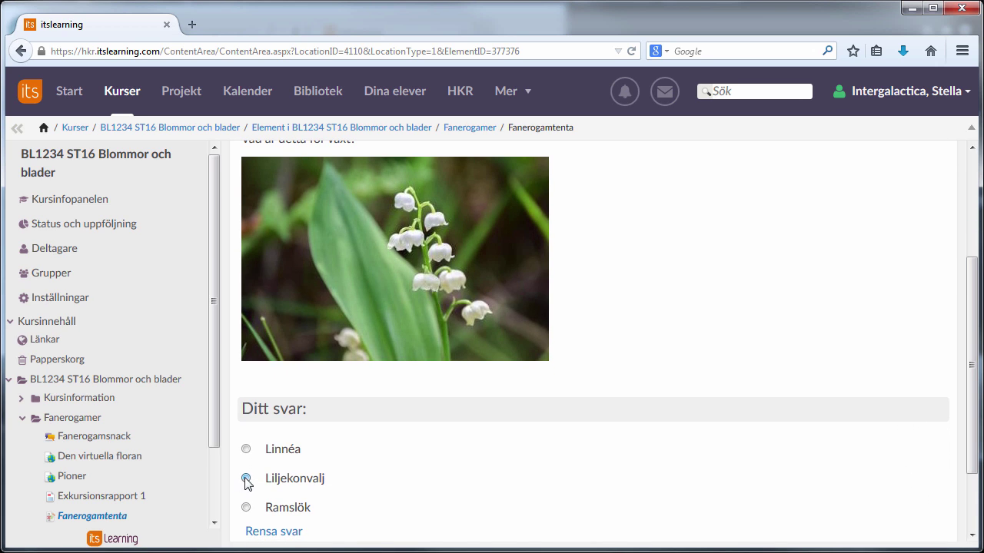
scroll(823, 345, down, 2)
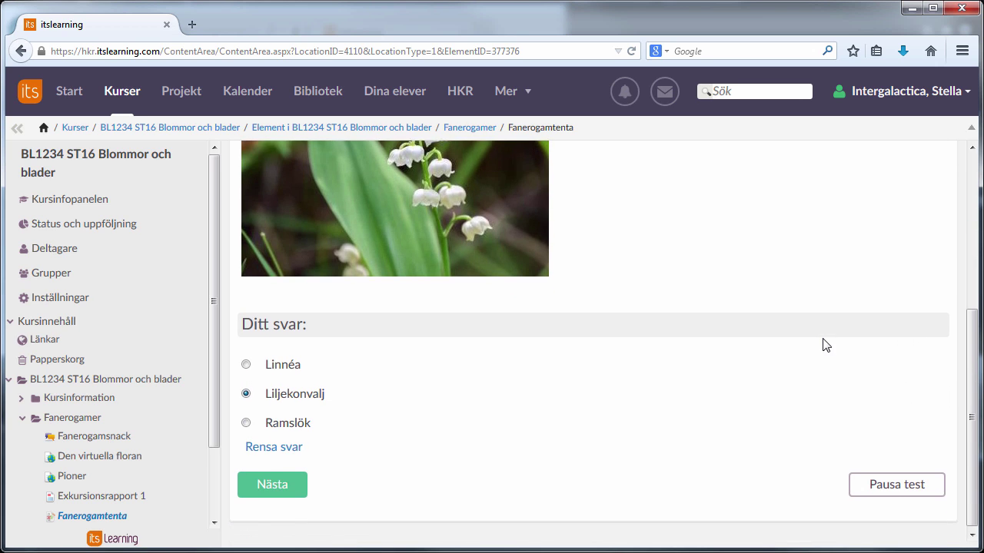
click(278, 482)
scroll(796, 305, down, 5)
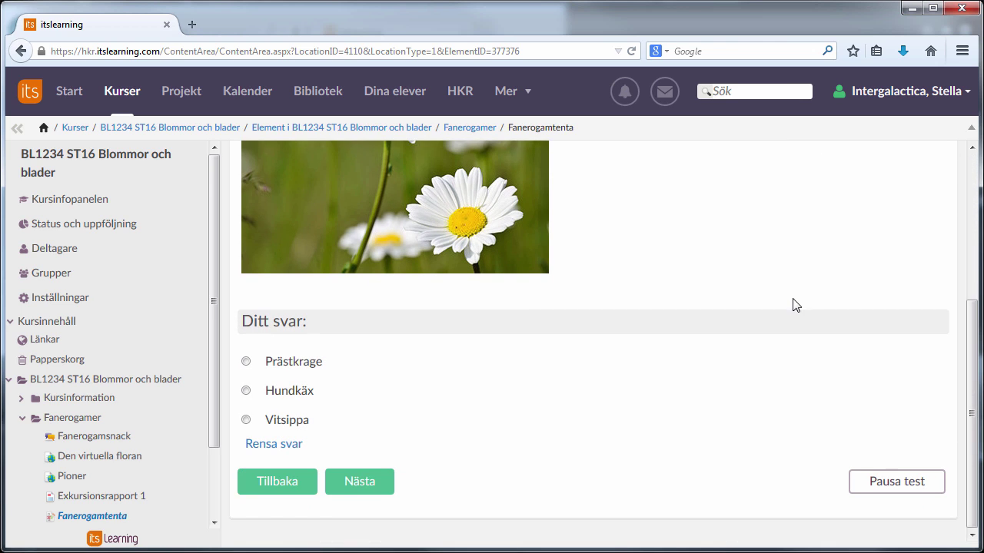
click(246, 361)
click(358, 481)
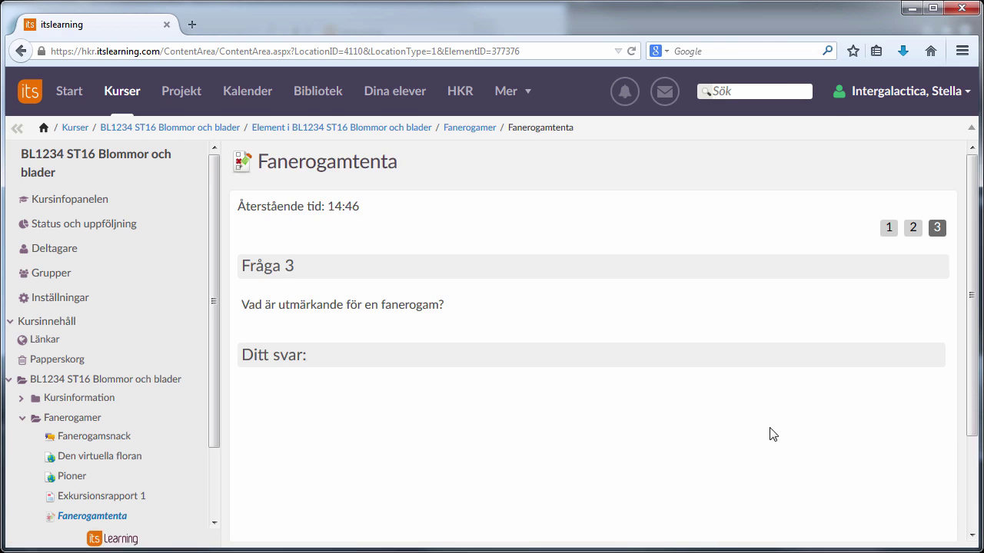
Write a short answer to the open question, finish the trial attempt and submit it.
scroll(544, 381, down, 4)
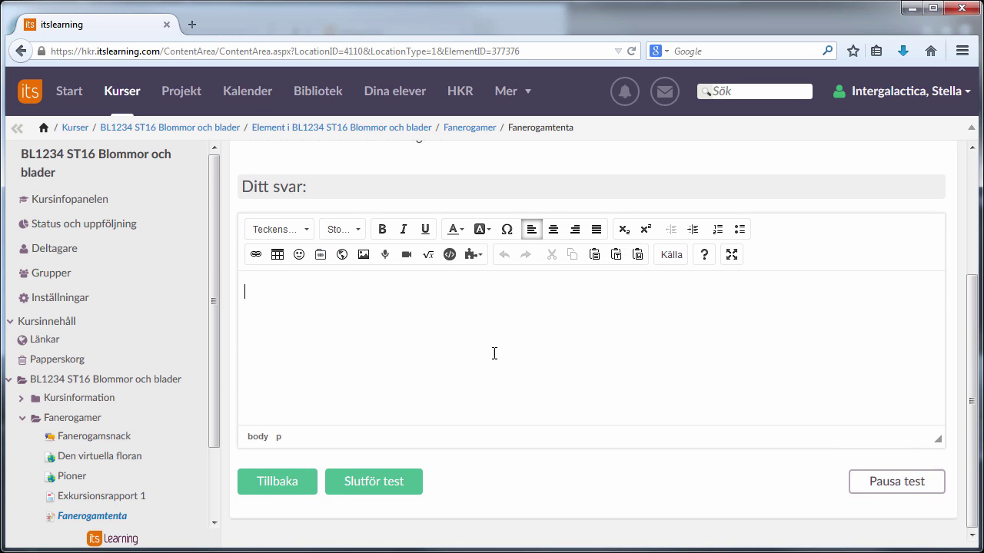
text(1k)
click(376, 484)
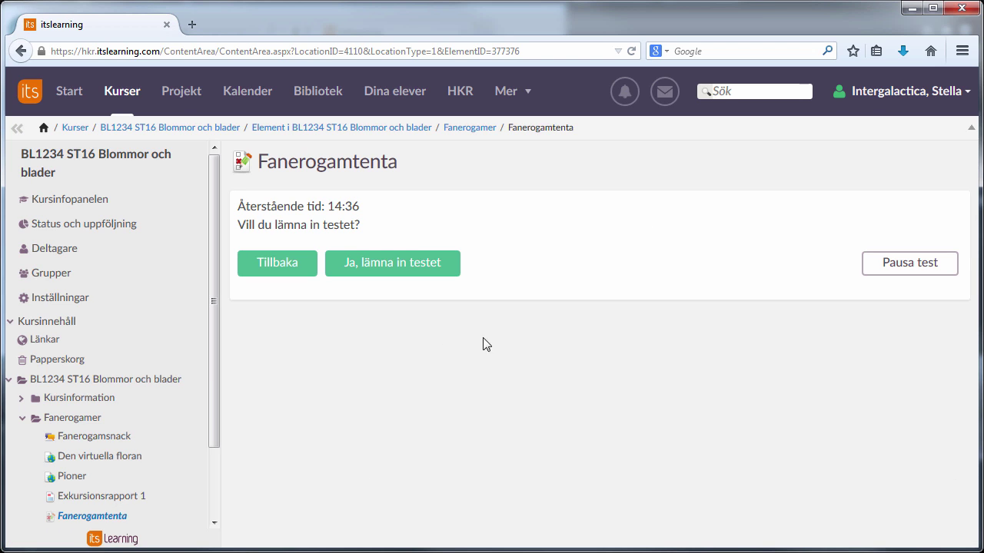
click(395, 268)
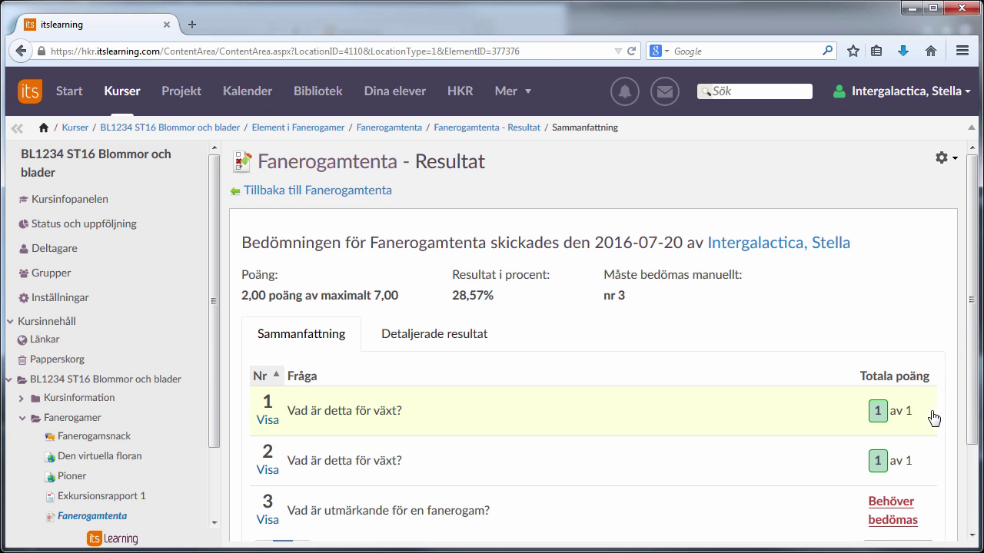
Look over the scores in the trial attempt's result summary and return to Fanerogamtenta.
scroll(975, 350, down, 3)
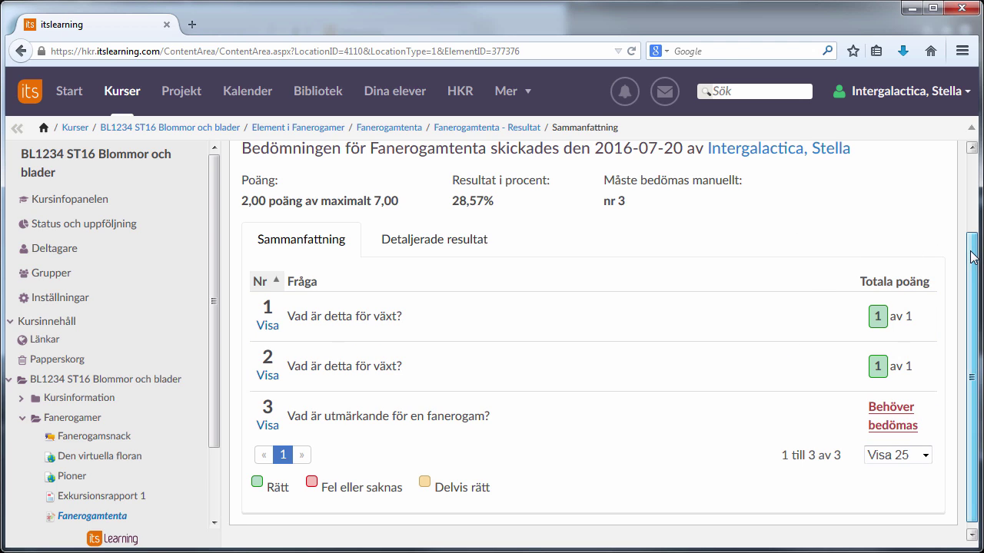
scroll(972, 254, up, 3)
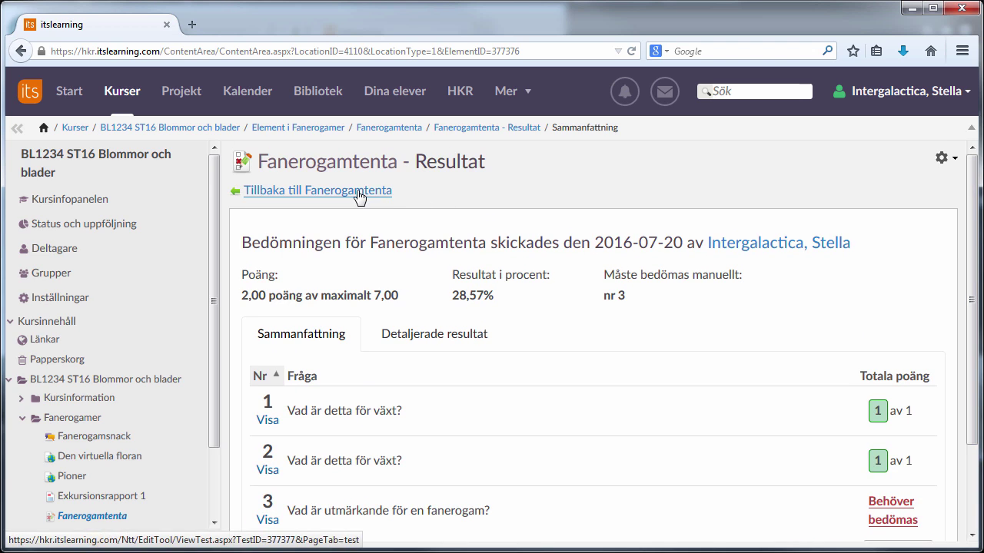
click(391, 192)
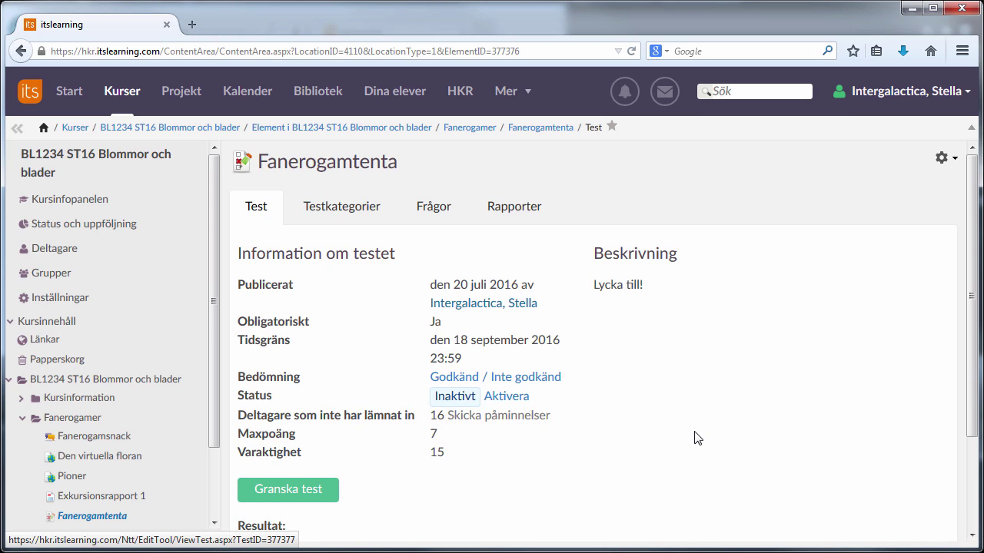
Activate Fanerogamtenta, and open it from the tasks on the student's course page.
click(507, 396)
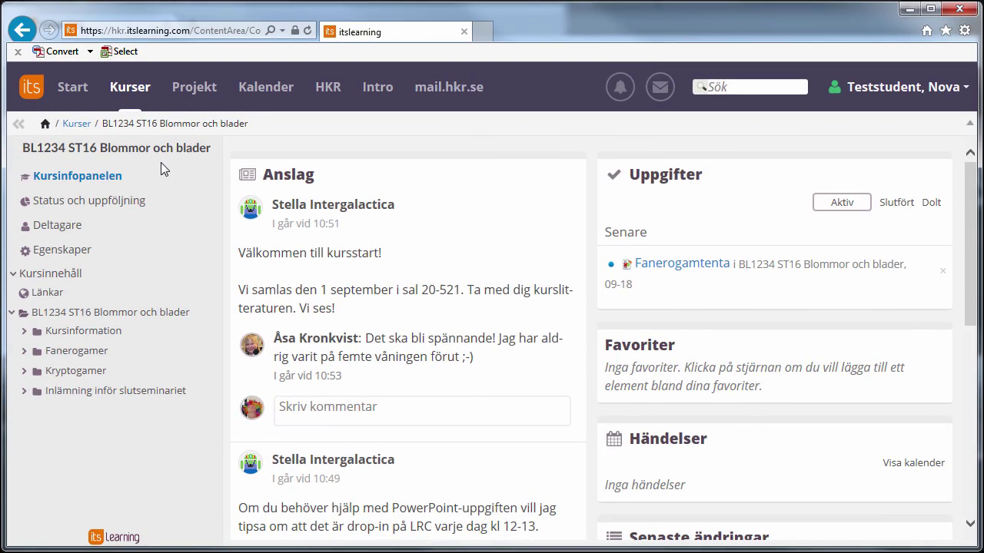
click(695, 264)
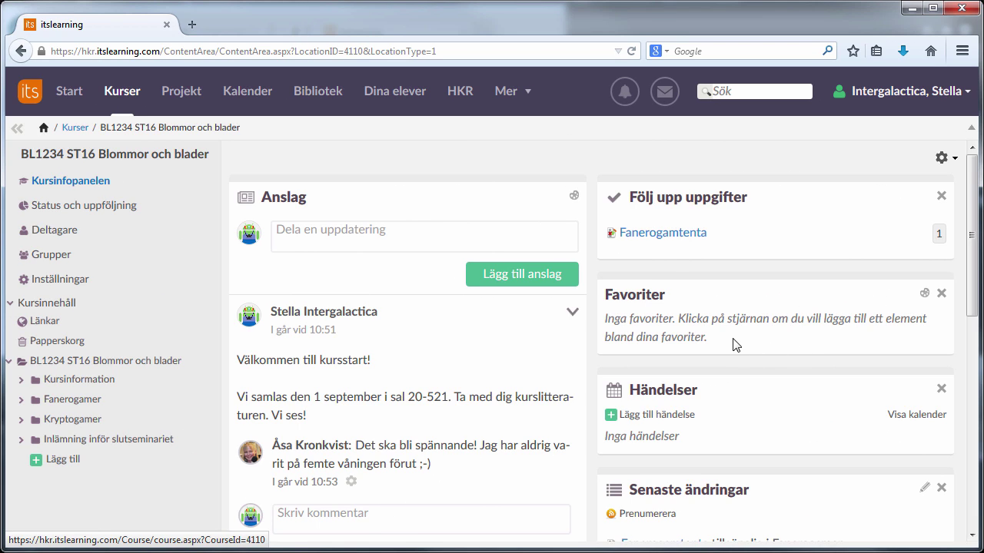
Open Fanerogamtenta from the teacher's follow-up tasks and show the student's ungraded attempt.
click(666, 239)
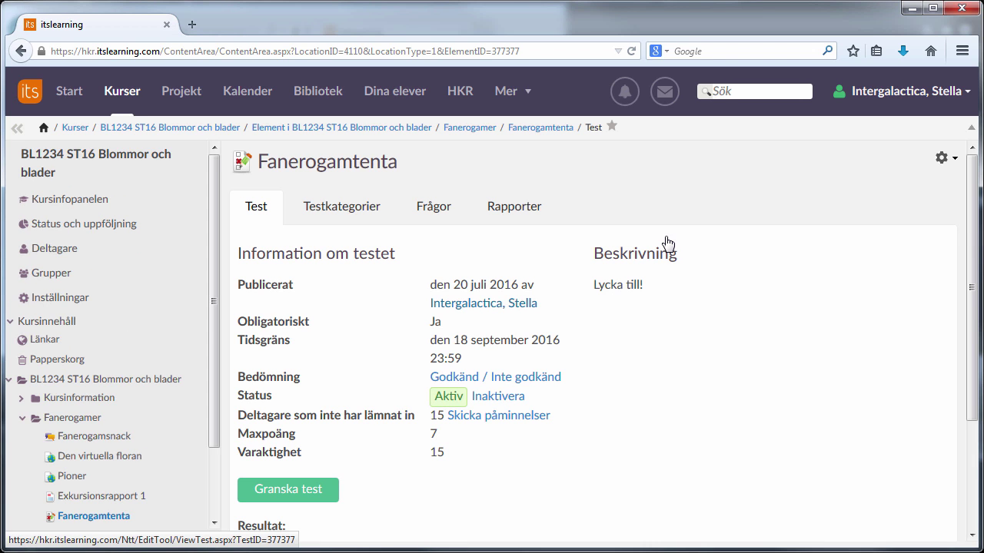
drag(971, 197, 971, 334)
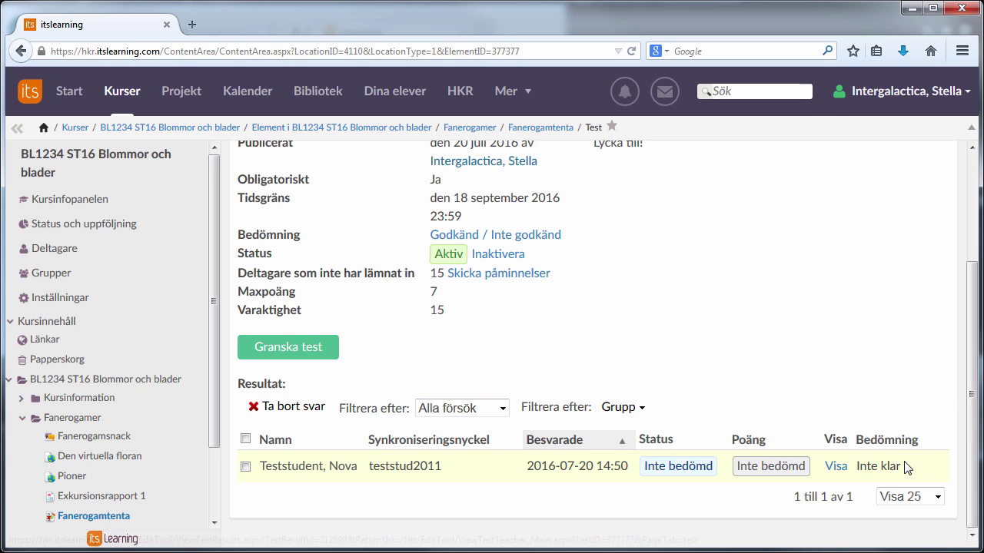
click(835, 467)
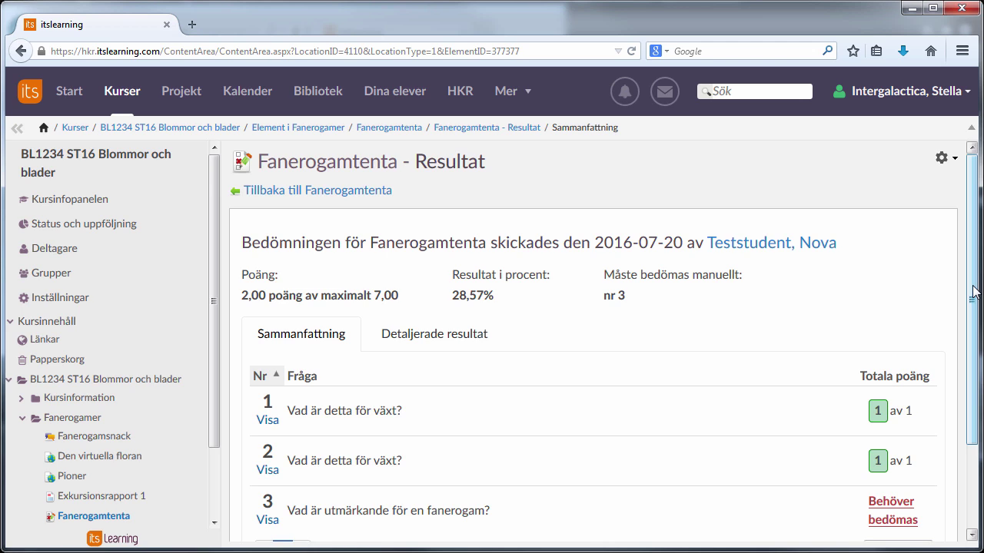
Open the student's answer to question 3, which needs manual grading, in the detailed results.
scroll(973, 290, down, 3)
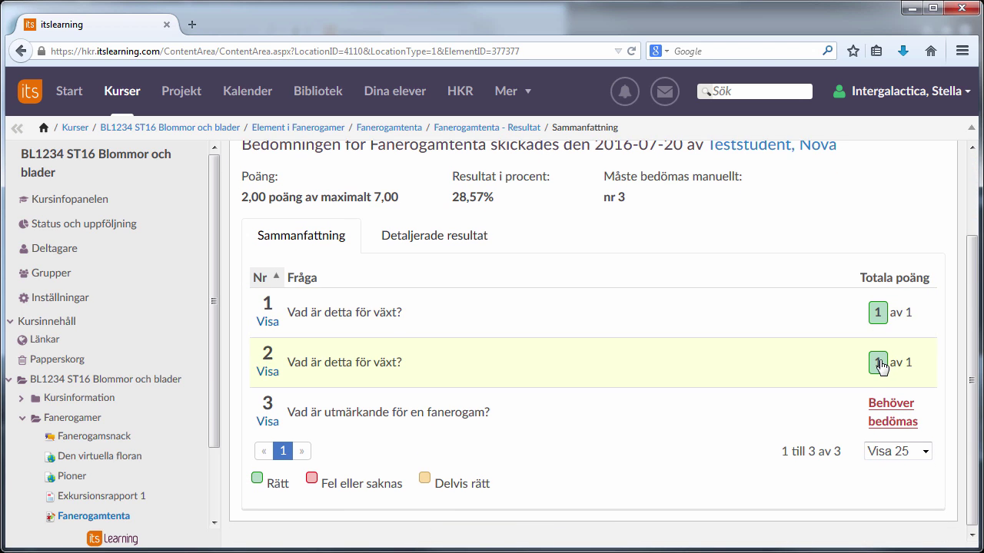
click(894, 423)
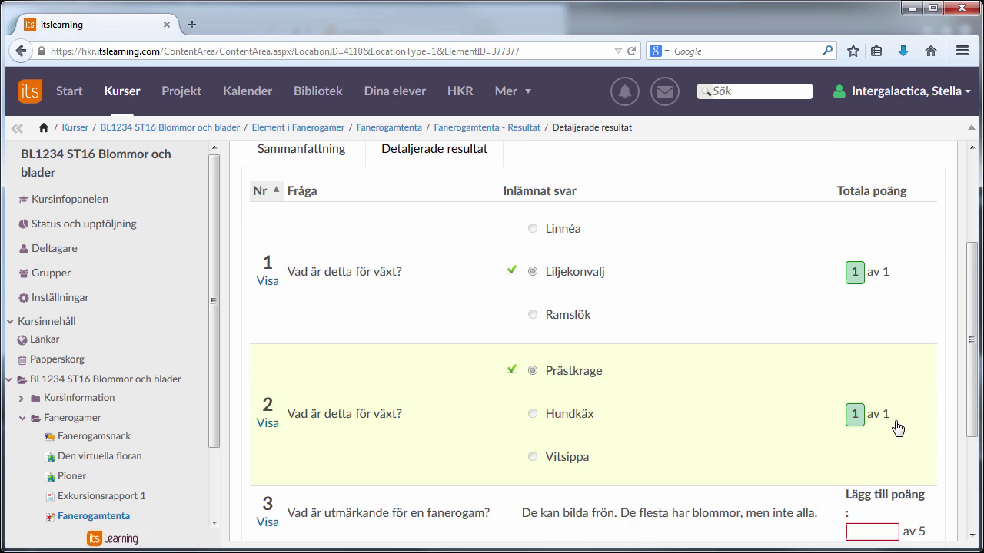
scroll(971, 325, down, 4)
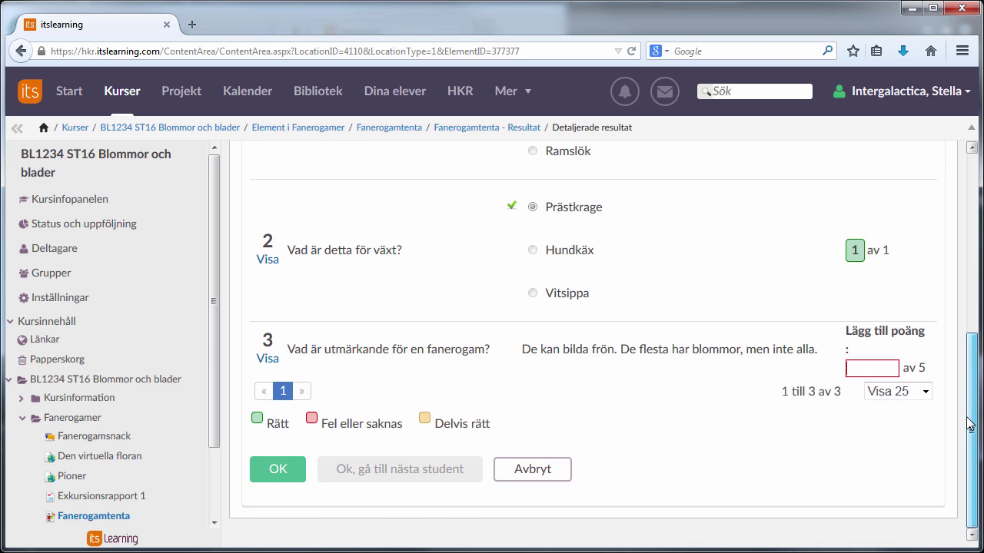